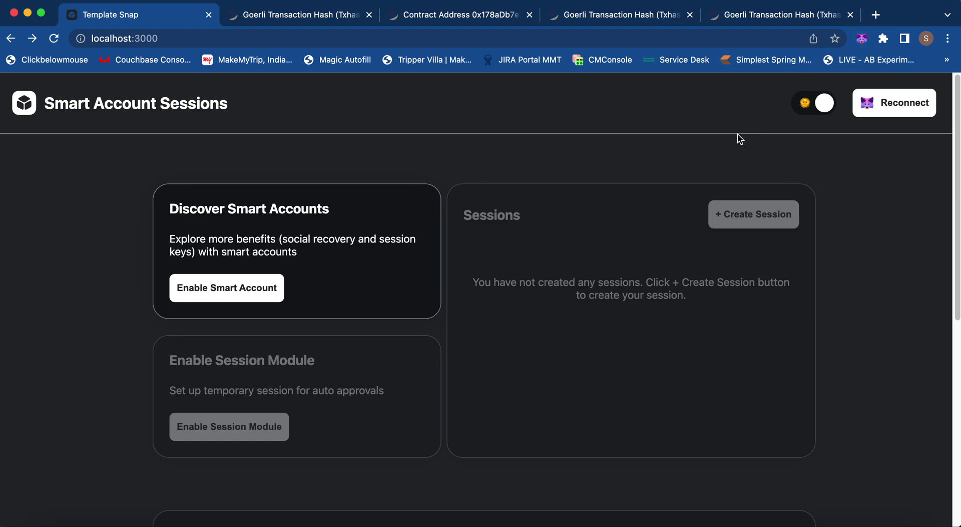
- Reconnect the page to MetaMask and approve installing the requested snap
click(859, 41)
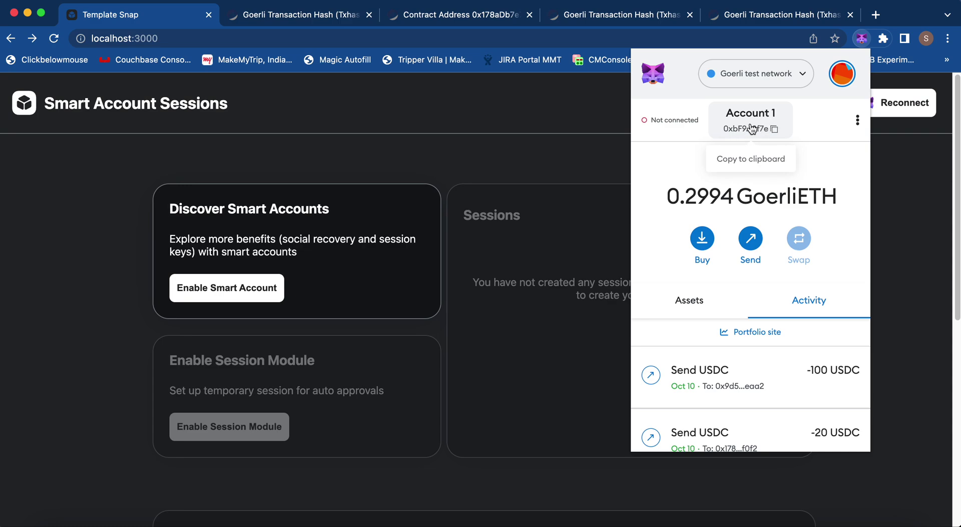
click(587, 151)
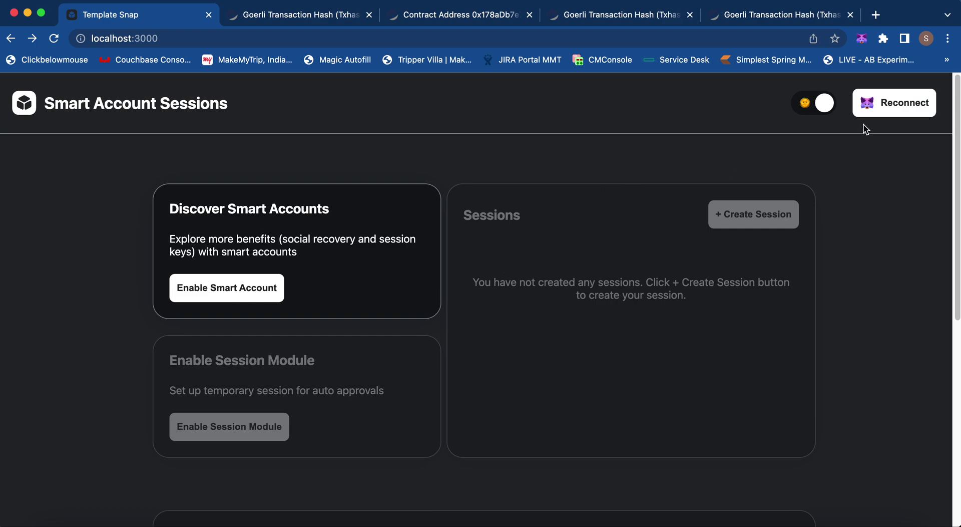
click(895, 107)
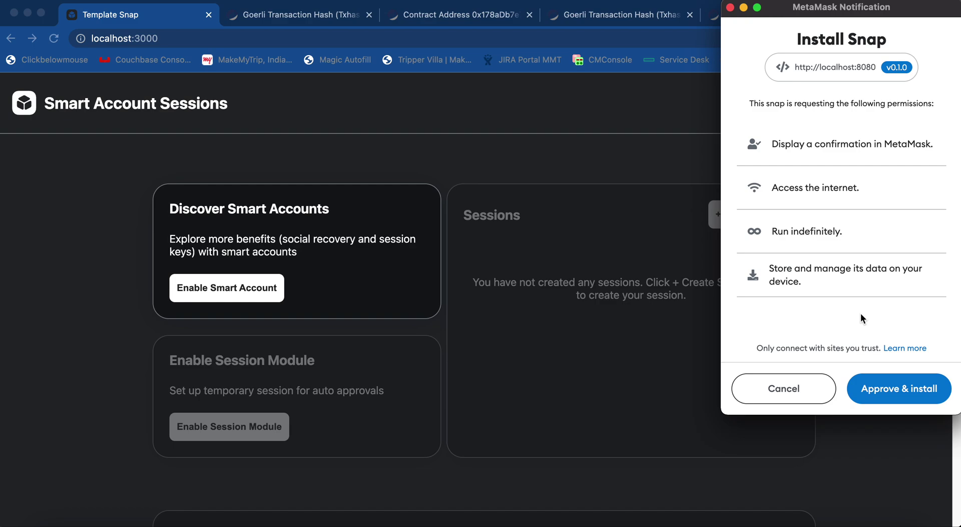
click(864, 396)
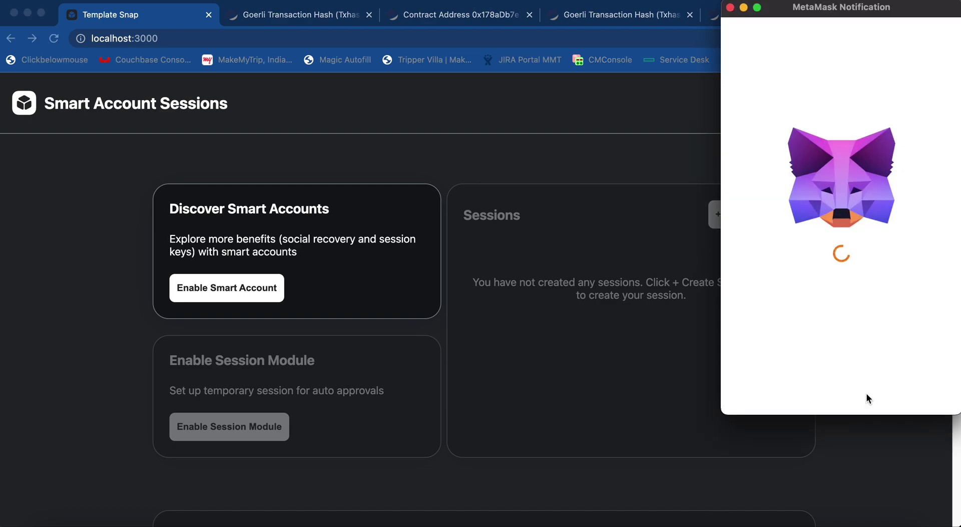
scroll(783, 271, down, 5)
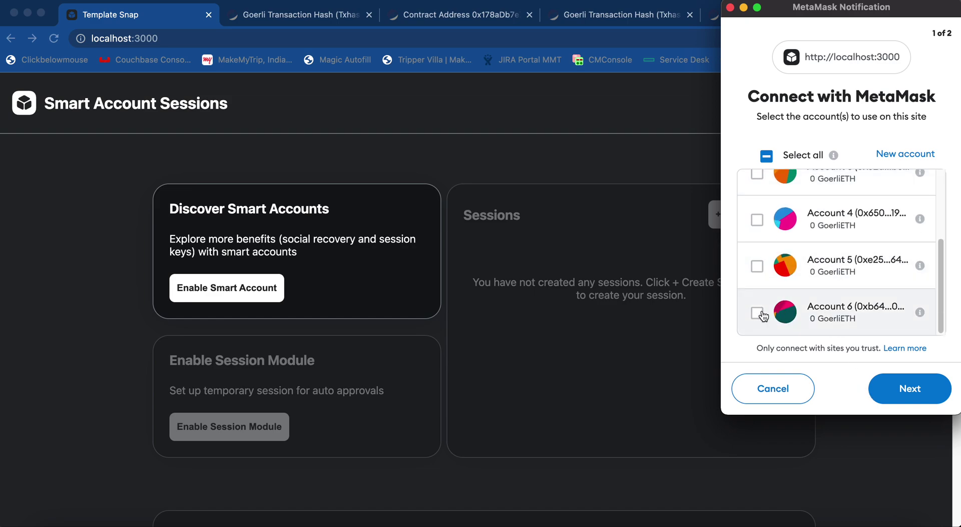
scroll(760, 316, up, 5)
- Select all wallet accounts and connect them to the site
click(767, 156)
scroll(798, 237, down, 5)
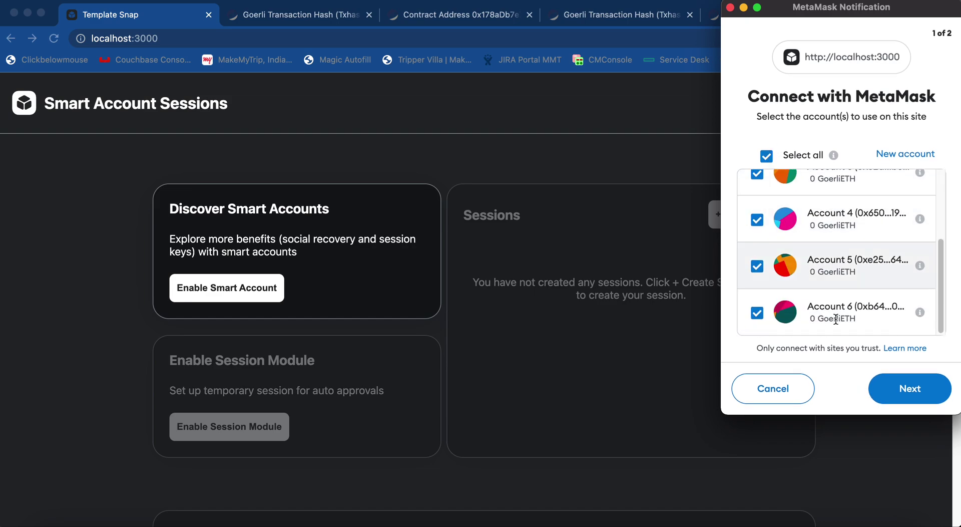
click(889, 392)
click(890, 391)
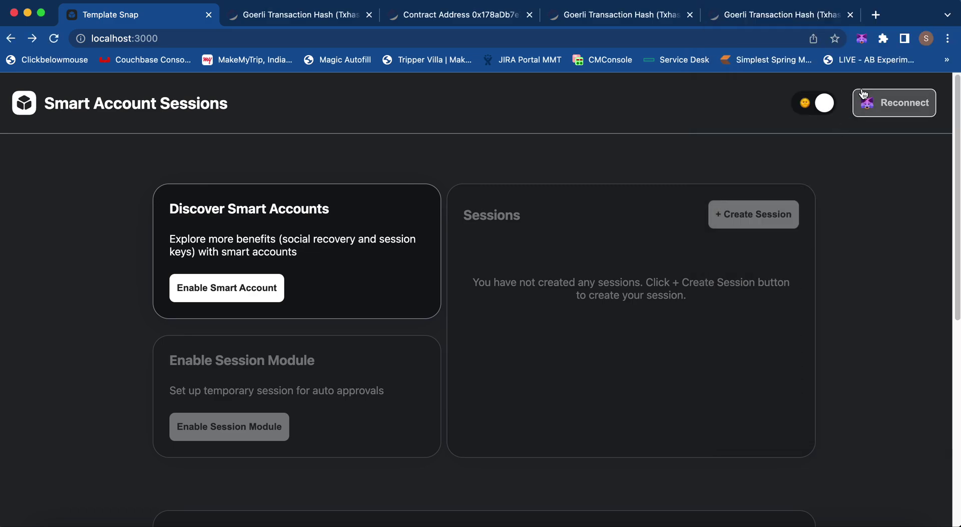
- Make Account 6 the active account in MetaMask
click(859, 46)
click(832, 86)
scroll(726, 225, down, 5)
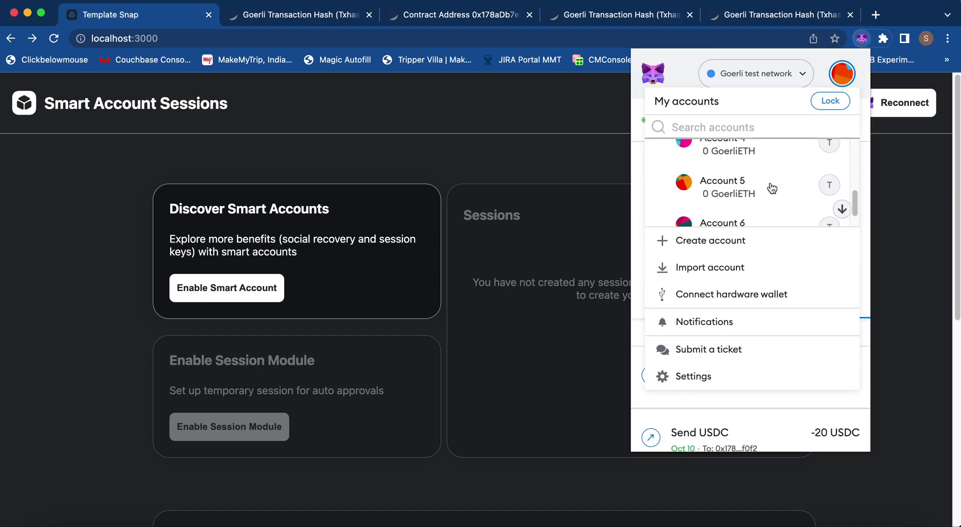
click(756, 200)
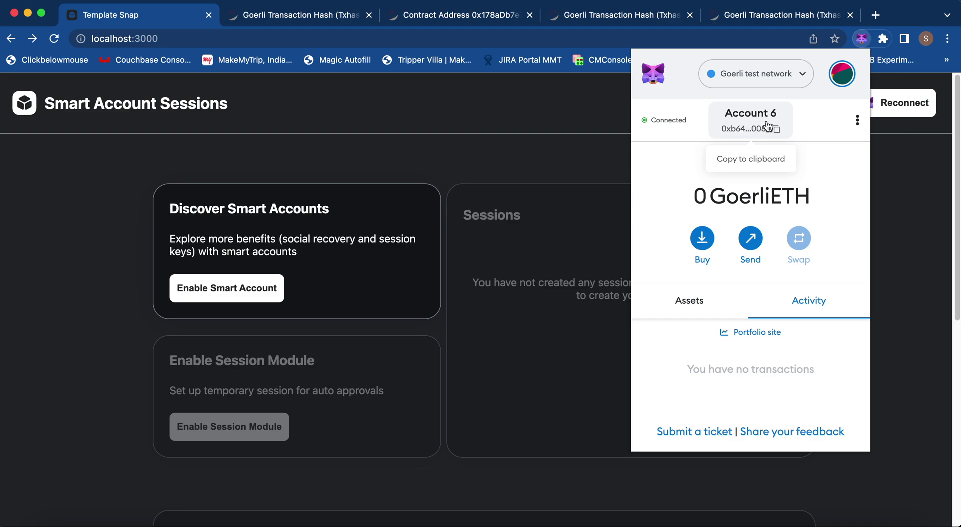
click(538, 200)
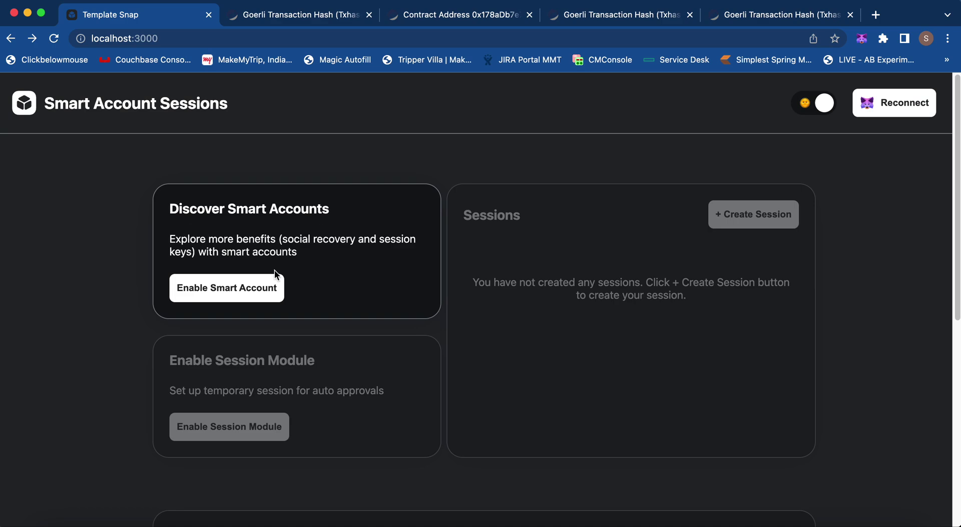
- Enable the smart account, approve the MetaMask snap prompt, and select the shown address to copy
click(245, 299)
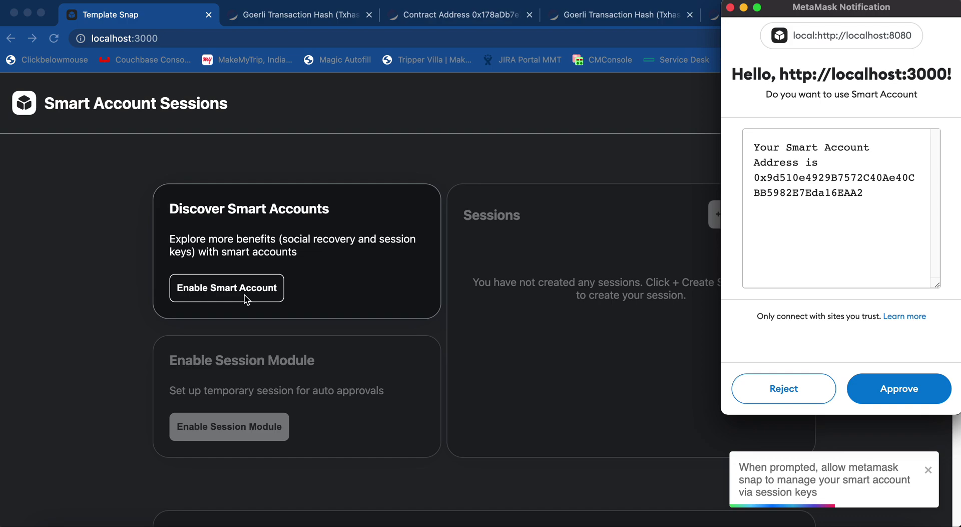
double_click(809, 172)
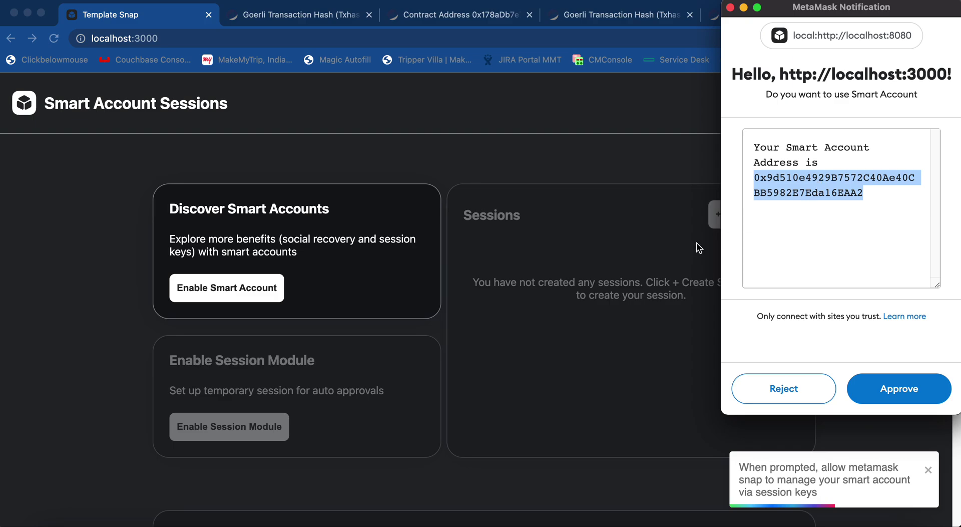
click(876, 379)
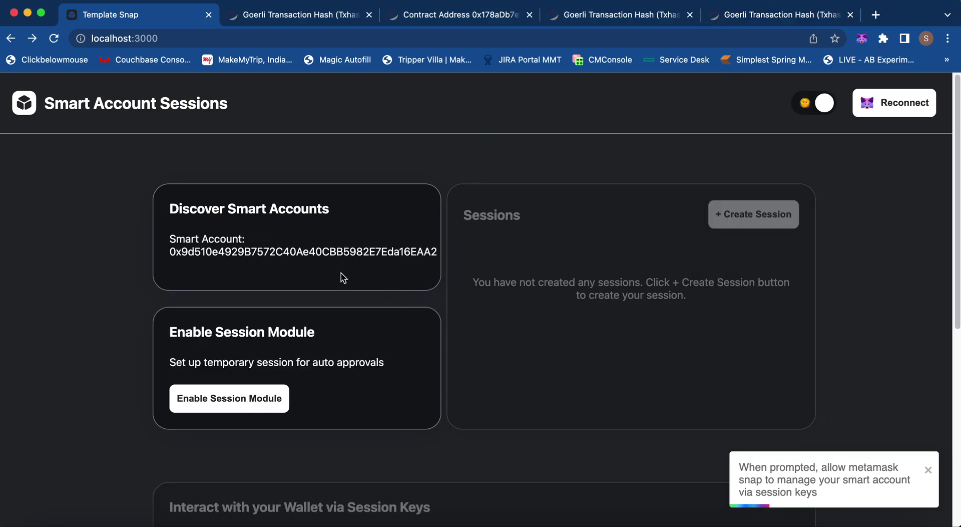
double_click(299, 253)
key(super+c)
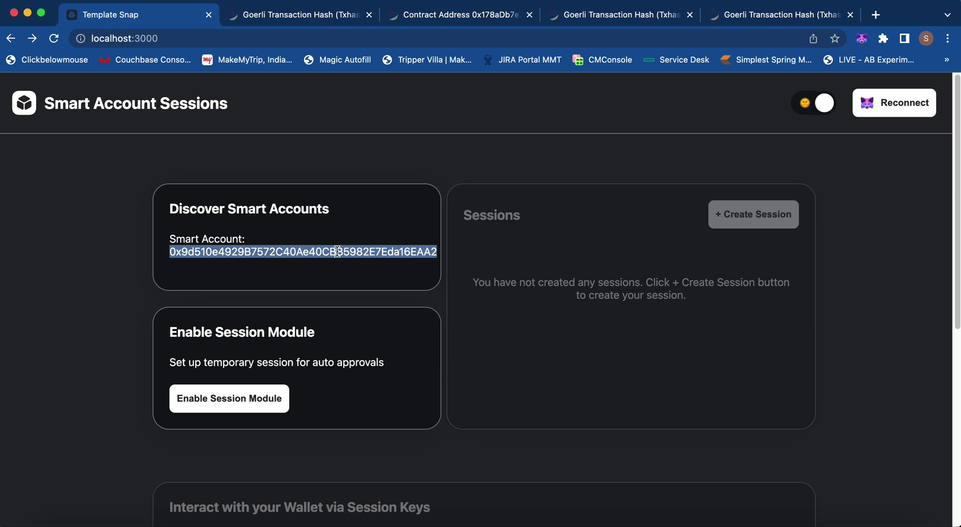
- Look up the smart account address on Etherscan, confirm it holds 100 USDC, then return to the app
click(314, 20)
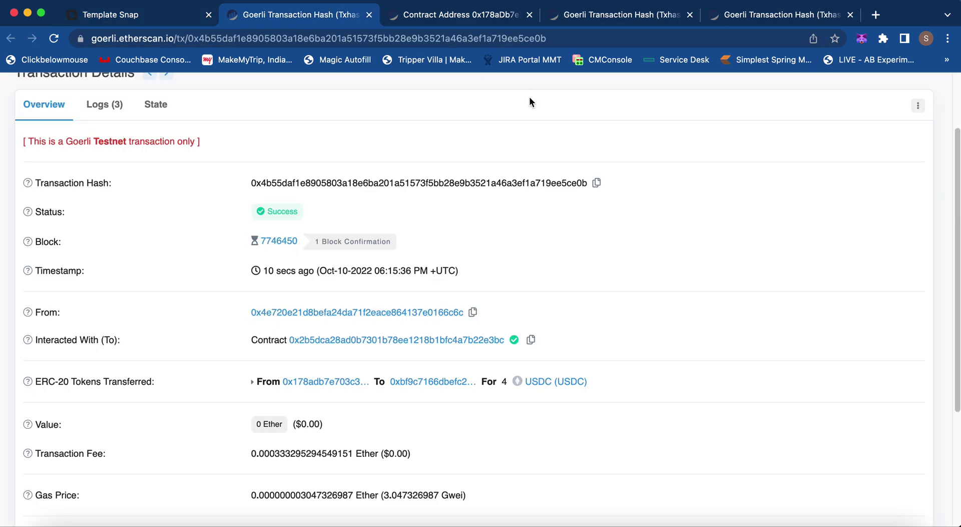
click(533, 92)
key(super+v)
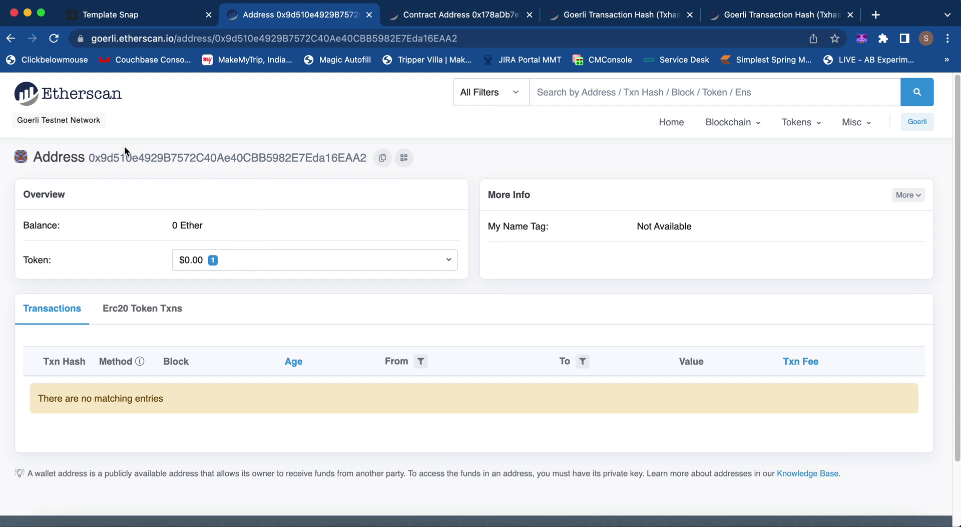
double_click(76, 159)
click(253, 261)
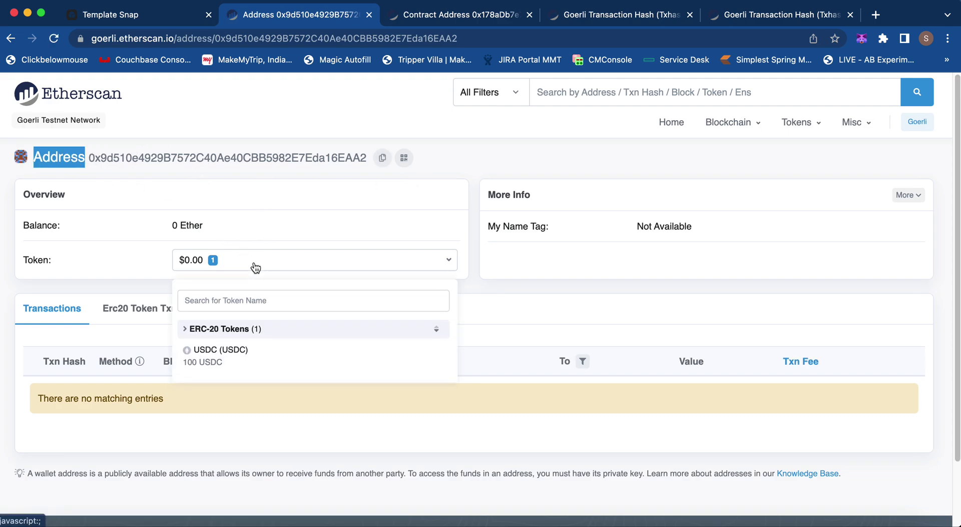
click(133, 251)
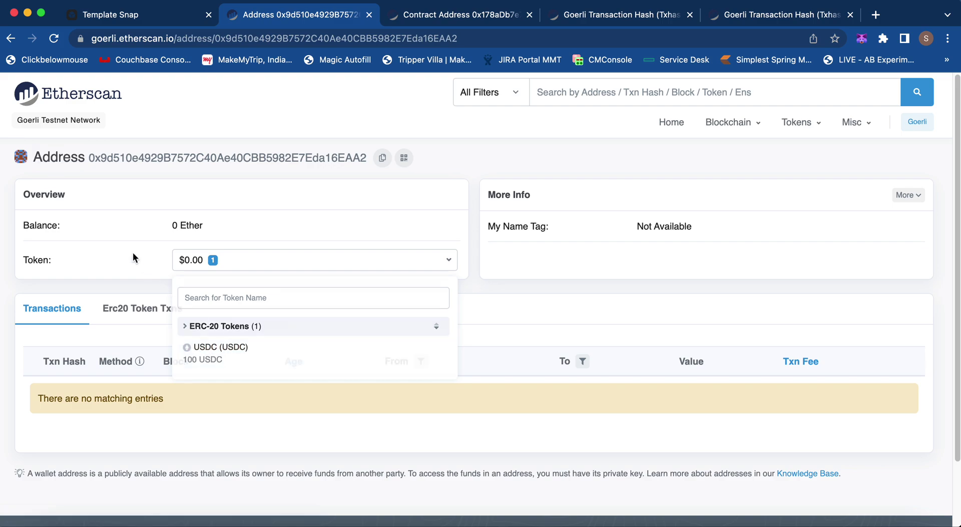
click(143, 17)
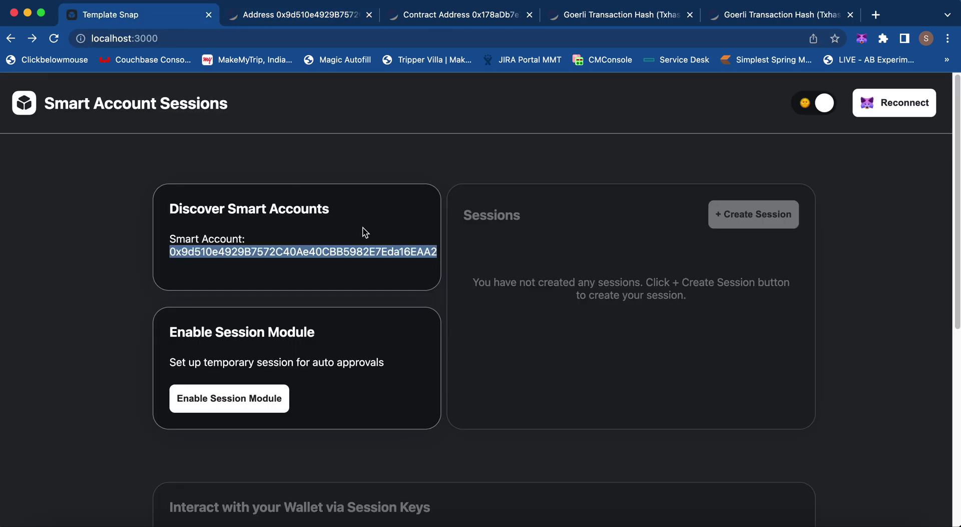
double_click(404, 265)
double_click(405, 244)
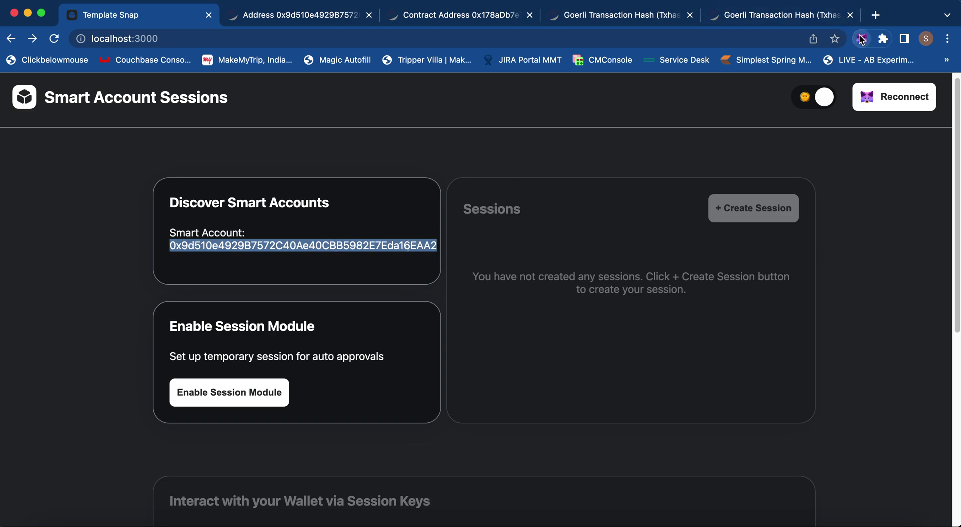
click(861, 39)
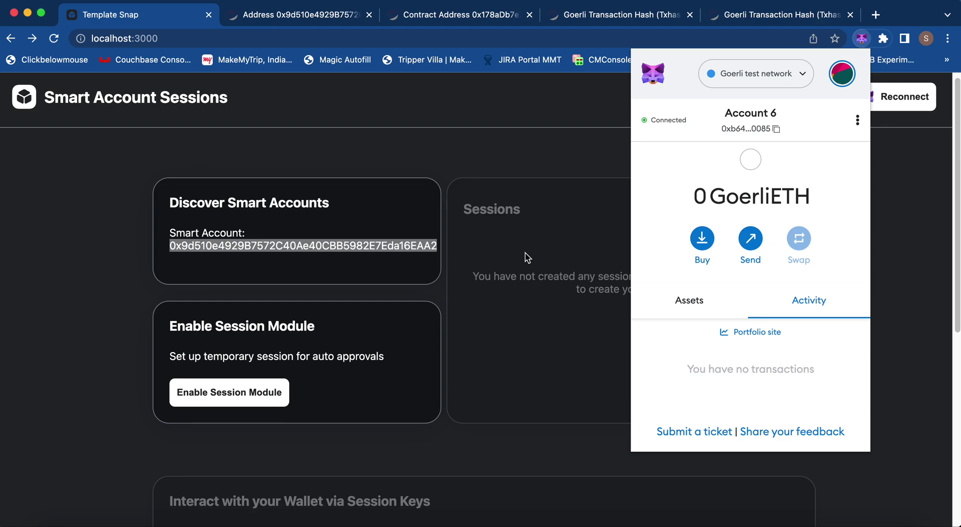
click(490, 254)
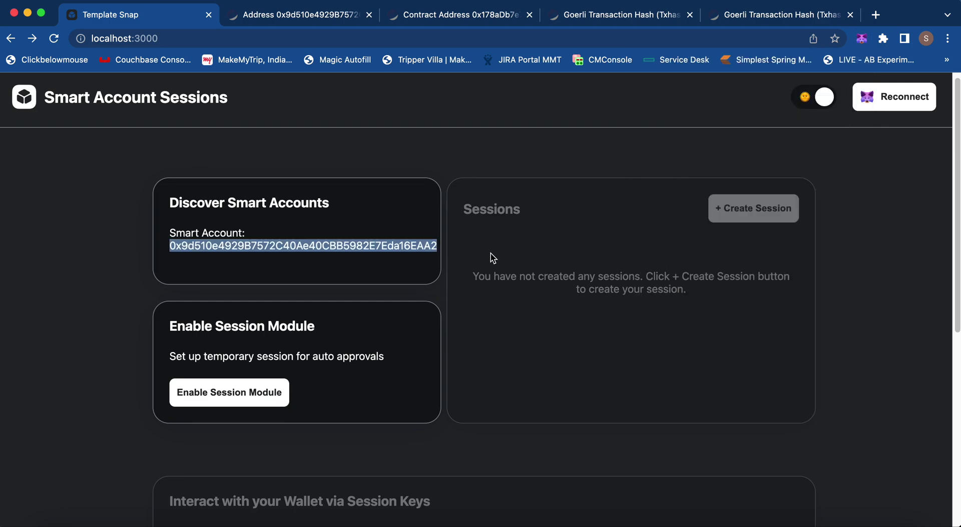
click(402, 271)
scroll(402, 272, down, 1)
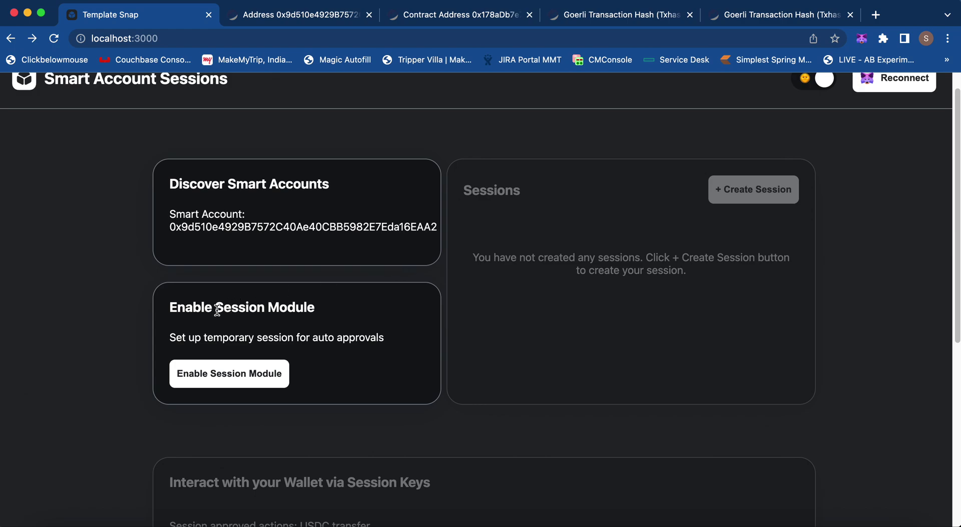
drag(219, 309, 318, 309)
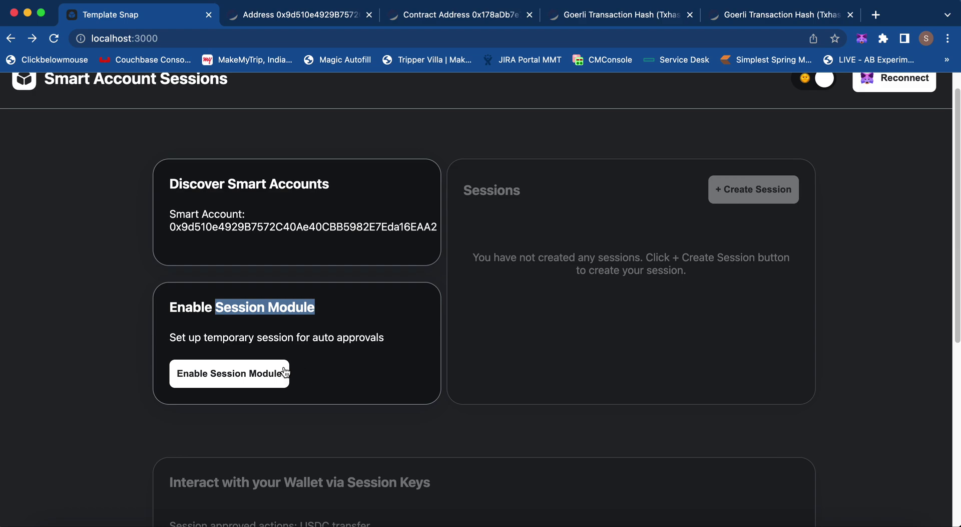
- Enable the Session Module, sign the MetaMask request, and select the smart account address
click(266, 375)
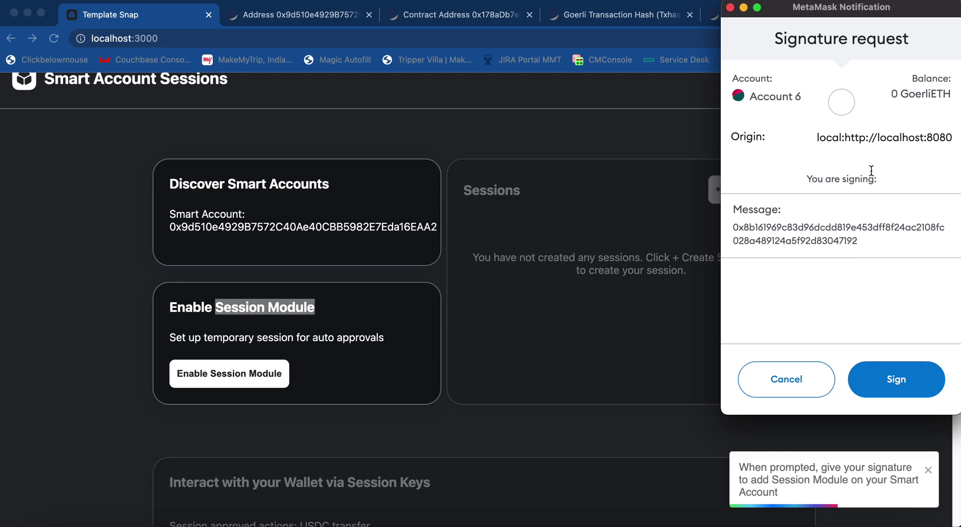
click(896, 379)
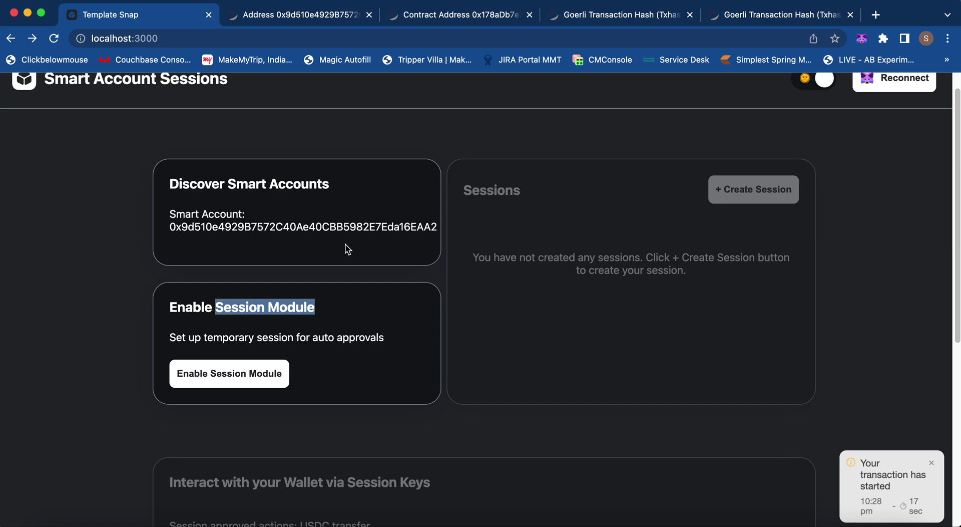
double_click(271, 230)
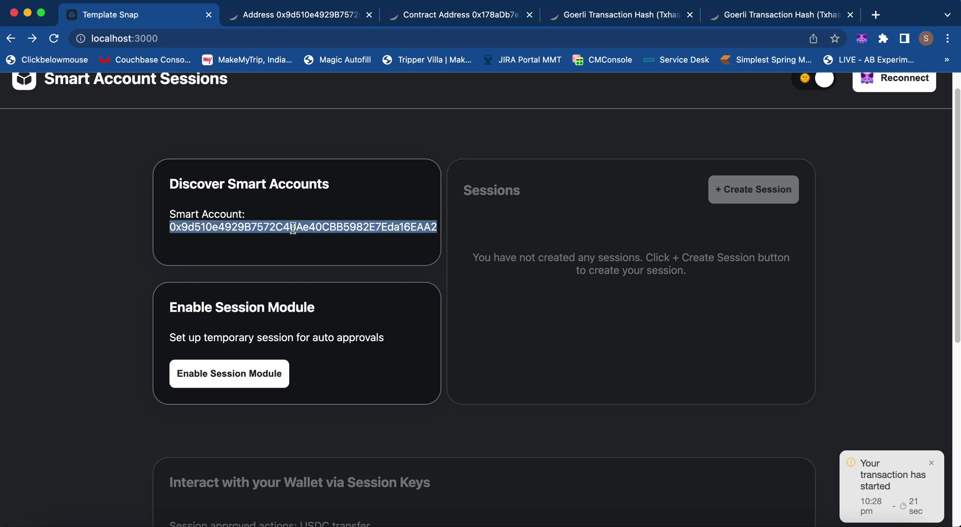
- Reload the smart account's Etherscan page twice to check for new transactions, then return to the app
click(288, 18)
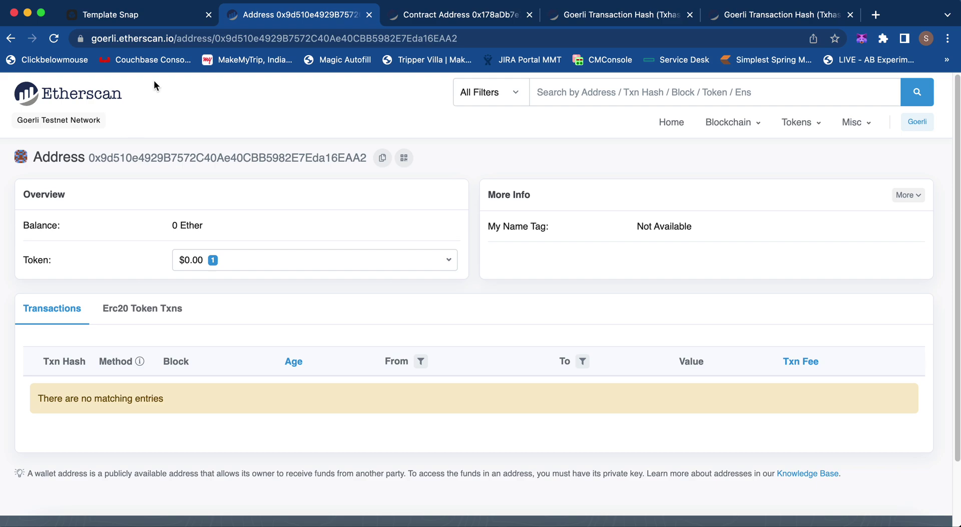
click(155, 10)
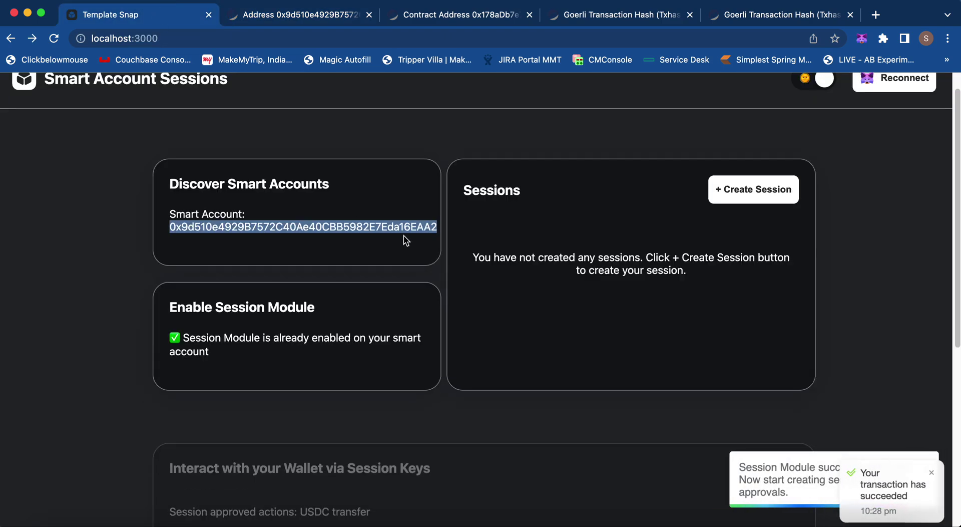
click(440, 272)
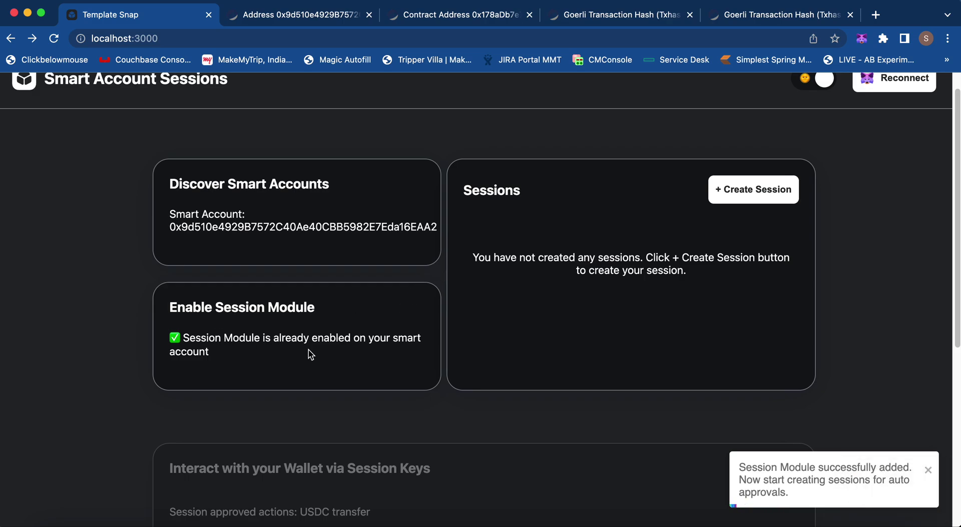
click(260, 20)
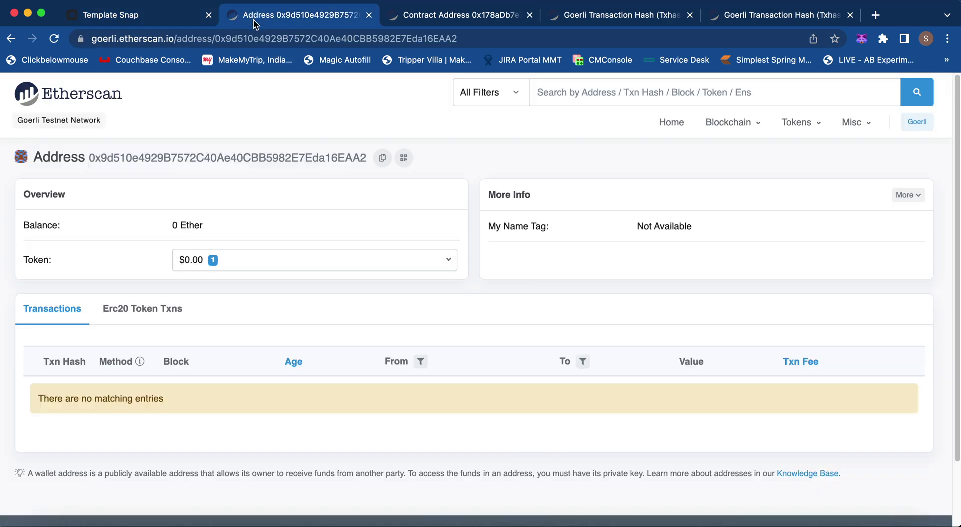
click(54, 40)
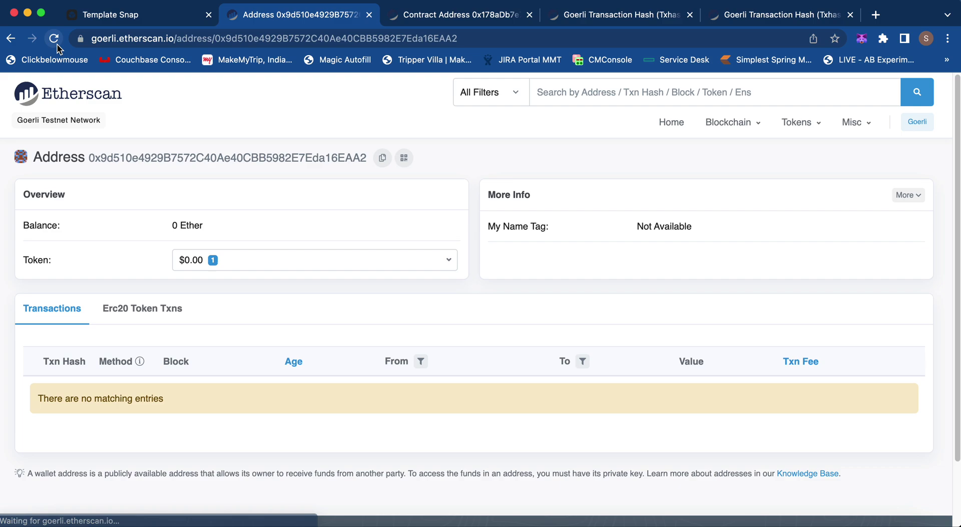
click(55, 41)
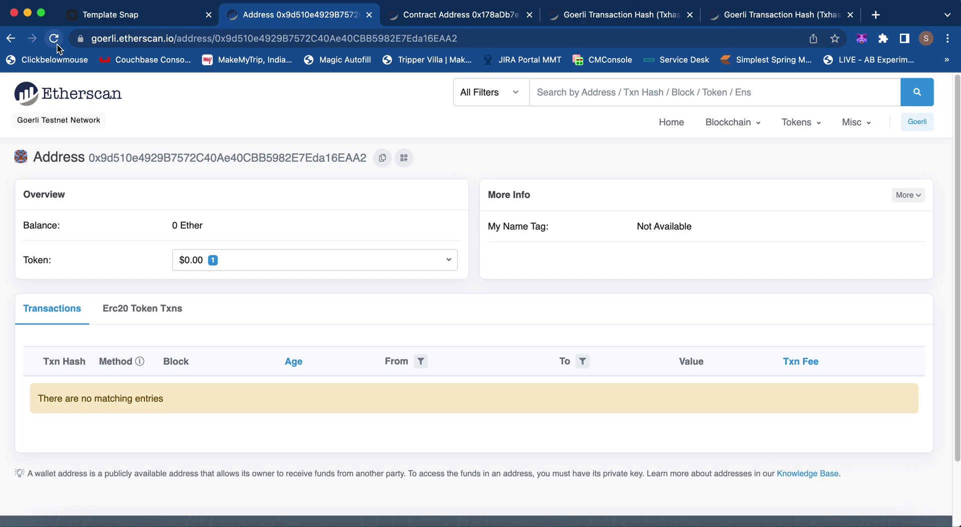
click(113, 16)
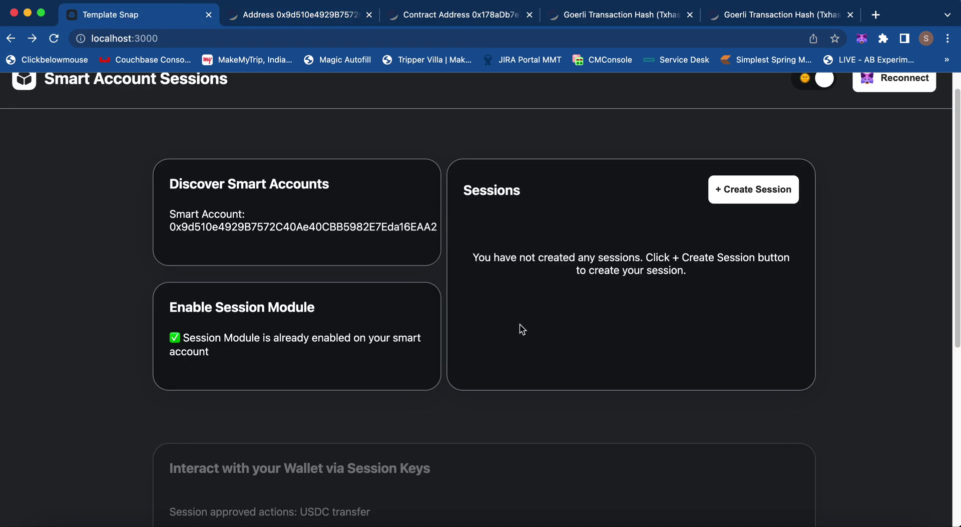
- Open the Chrome DevTools console and pick out the logged transaction hash
right_click(543, 310)
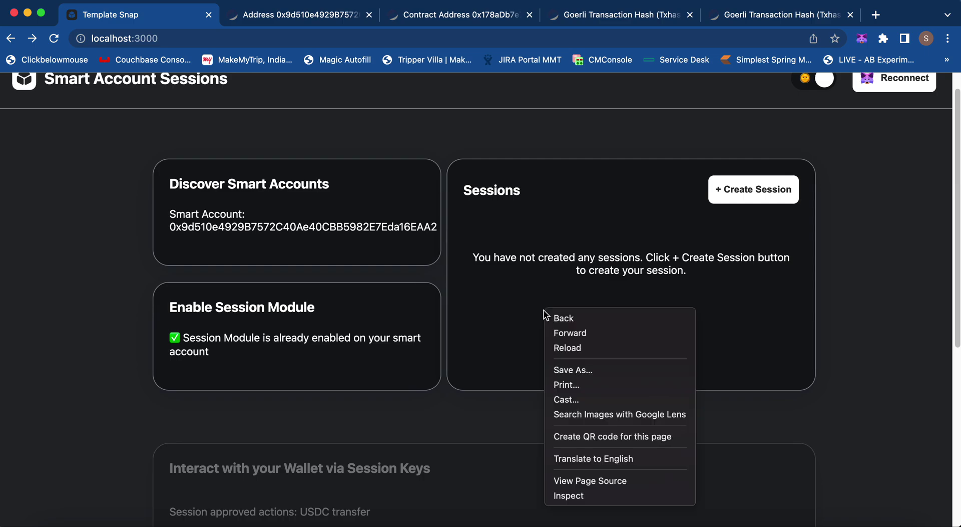
click(568, 495)
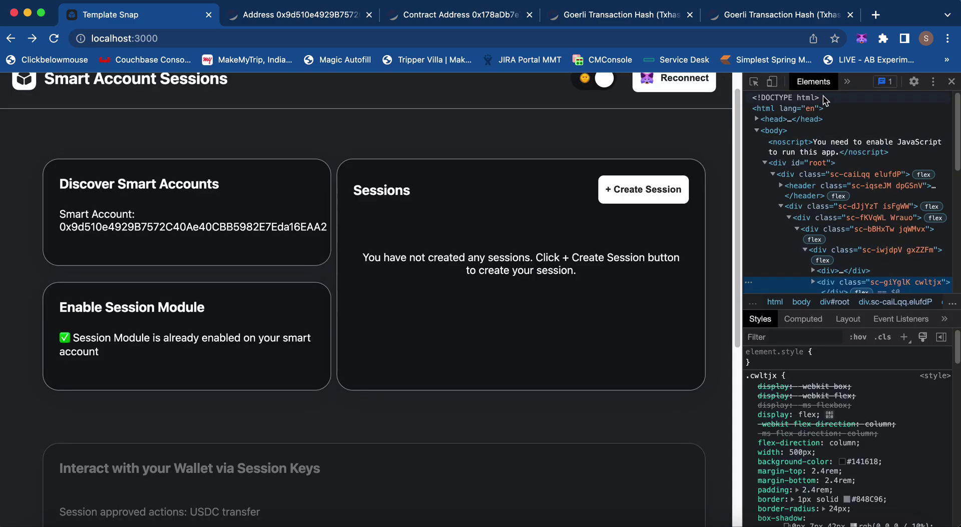
click(847, 81)
click(862, 96)
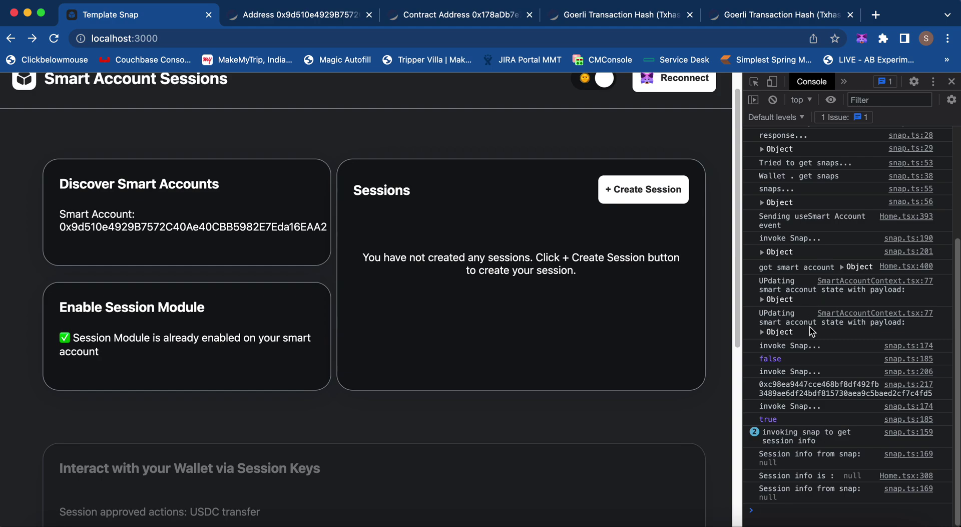
click(818, 391)
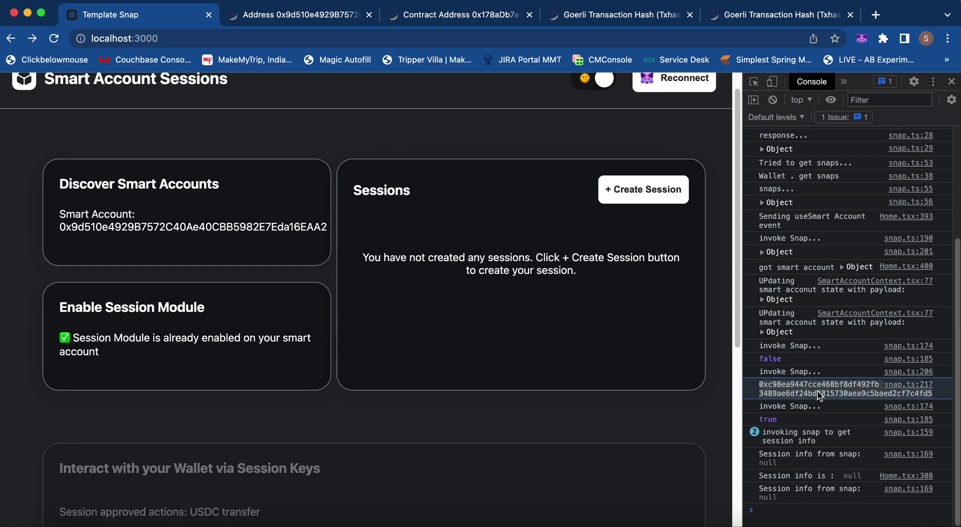
- Search the transaction hash on Etherscan and view its event logs, including WalletCreated
click(268, 17)
click(551, 92)
text(0xc98ea9447cce468bf8df492fb3489ae6df24bdf815730aea9c5baed2cf7c4fd5)
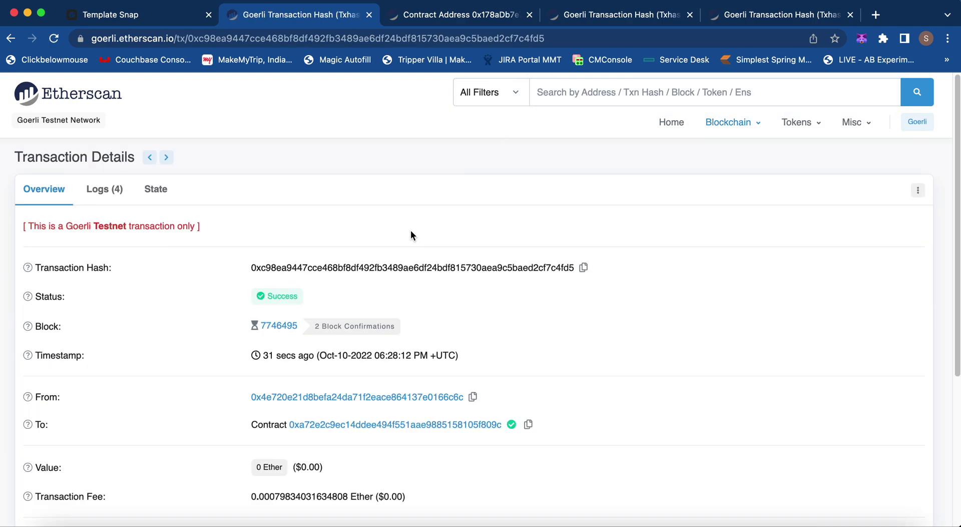
scroll(300, 271, down, 3)
click(95, 462)
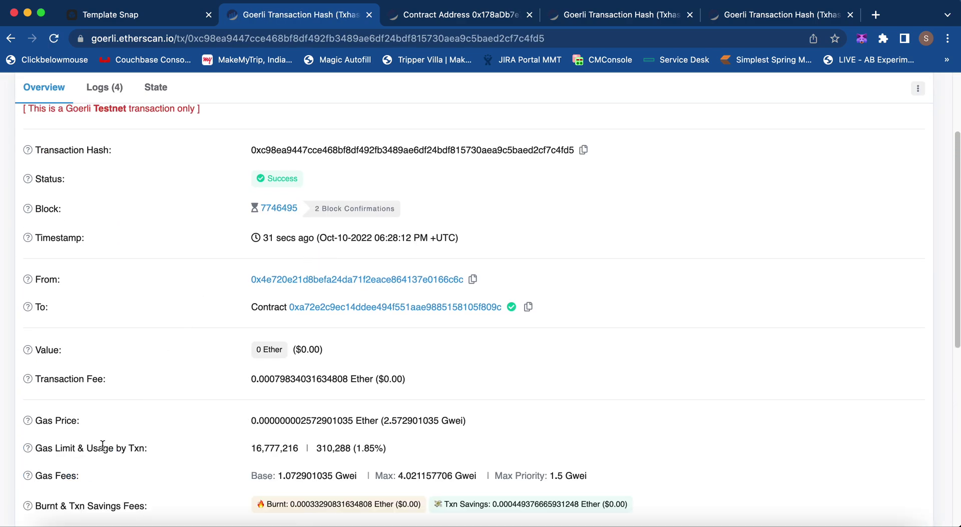
scroll(121, 438, down, 5)
scroll(121, 438, up, 10)
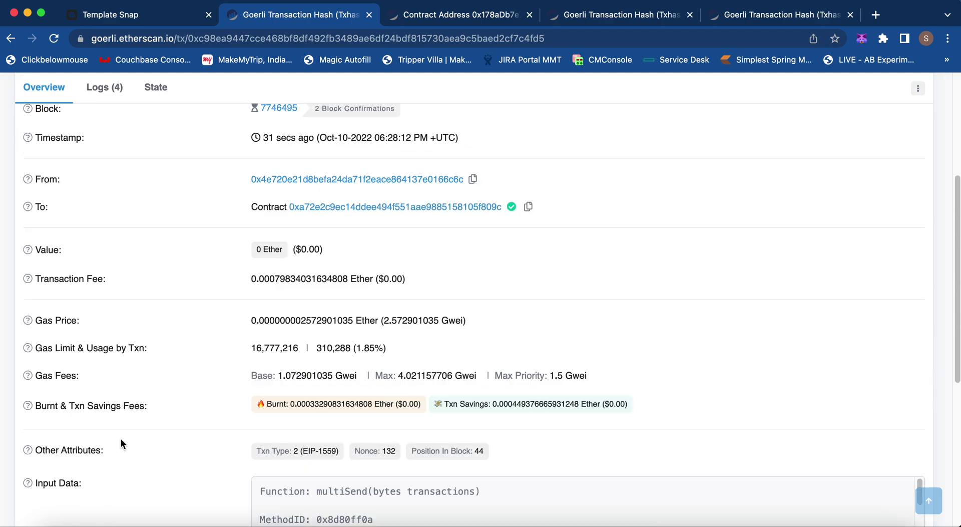
click(105, 189)
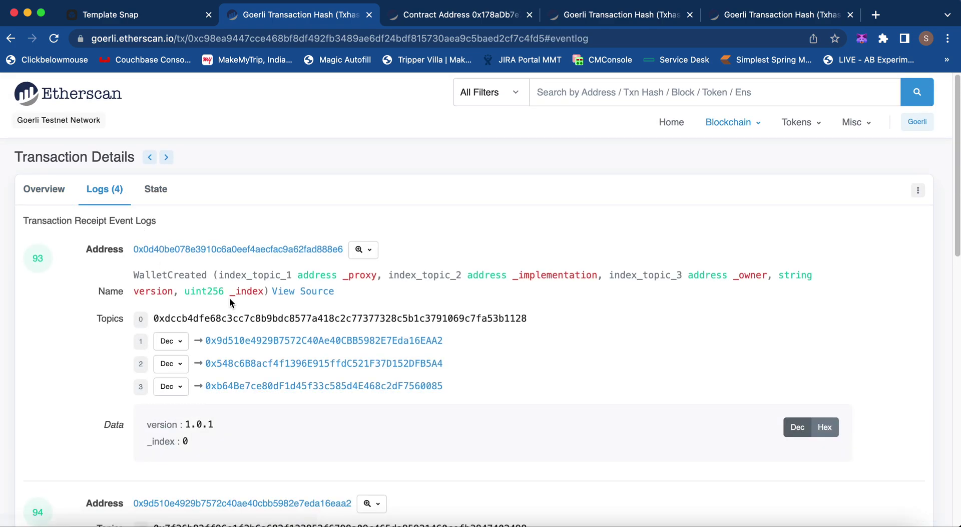
double_click(164, 275)
scroll(164, 275, down, 5)
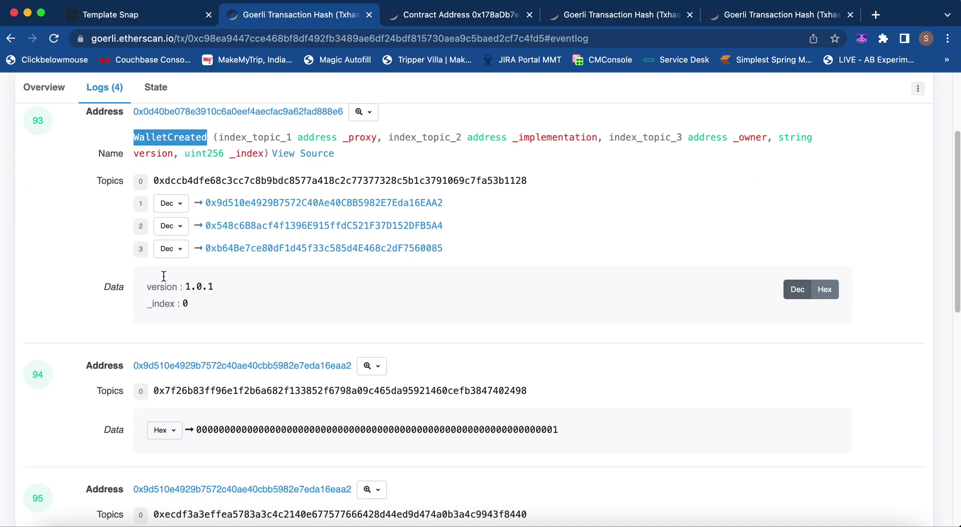
- Check the smart account's contract page for its 8 internal transactions and token holdings
click(150, 14)
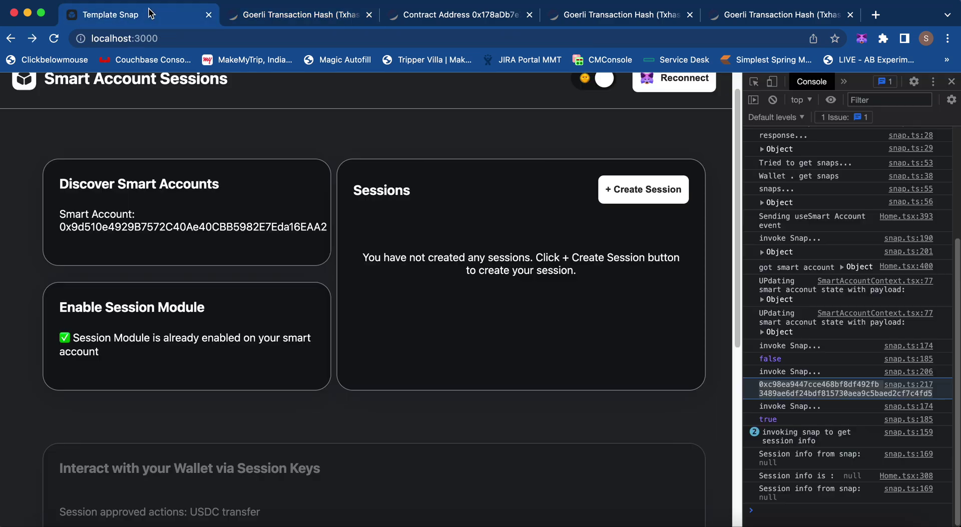
click(261, 16)
click(12, 40)
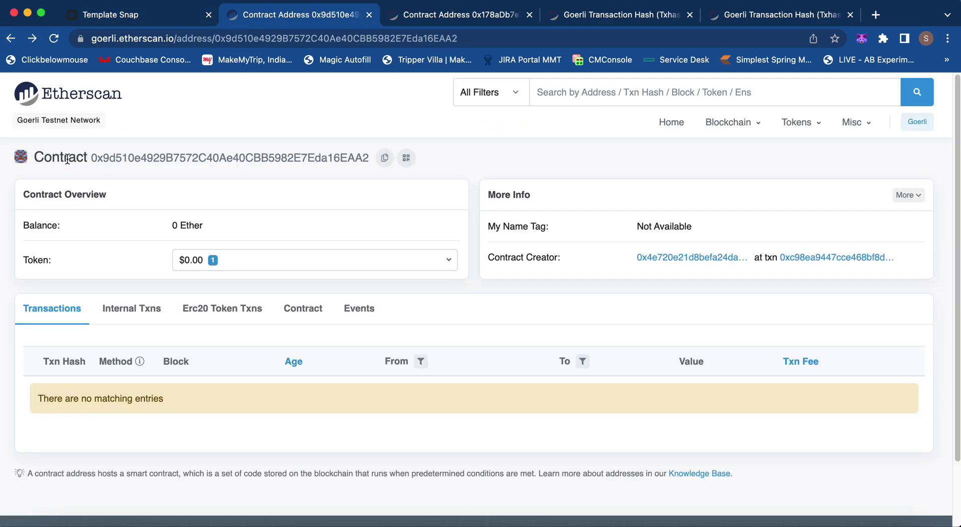
double_click(152, 157)
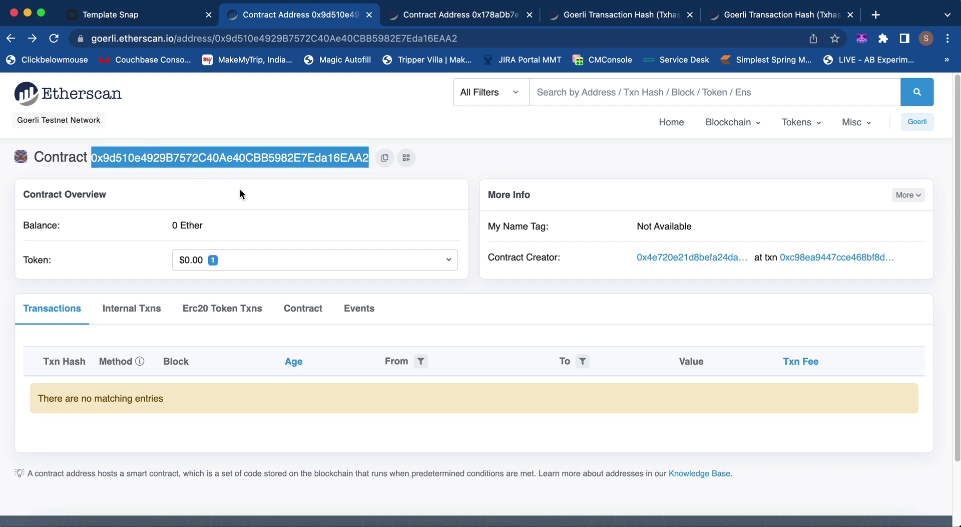
click(151, 317)
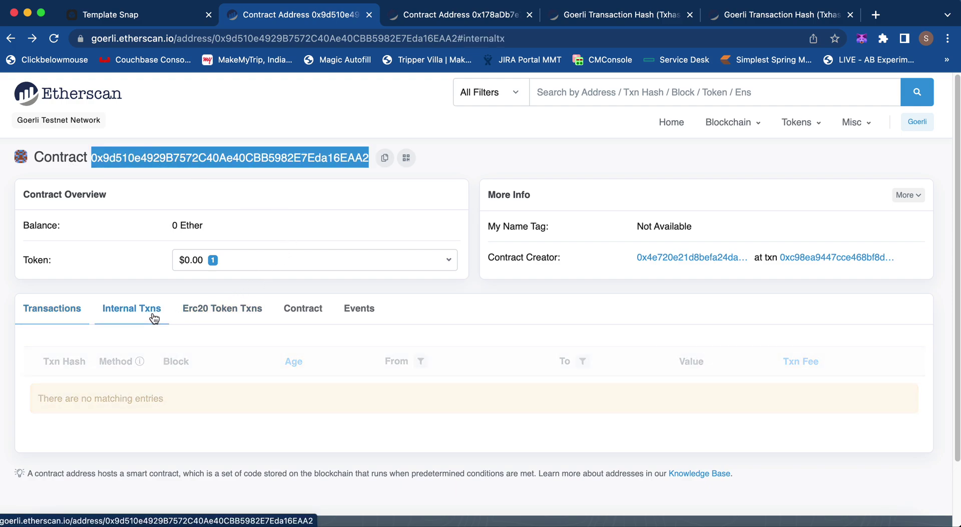
scroll(223, 328, down, 3)
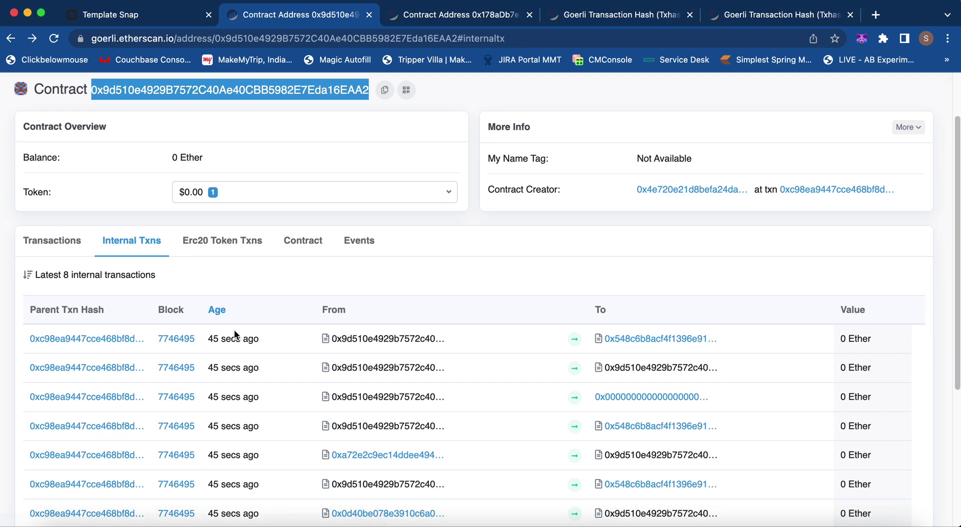
scroll(233, 329, up, 2)
click(288, 208)
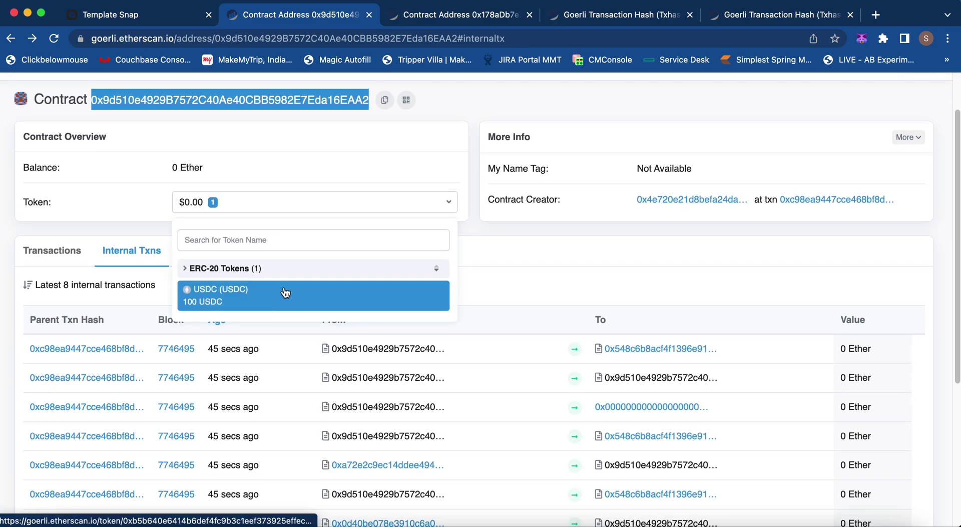
scroll(264, 186, up, 1)
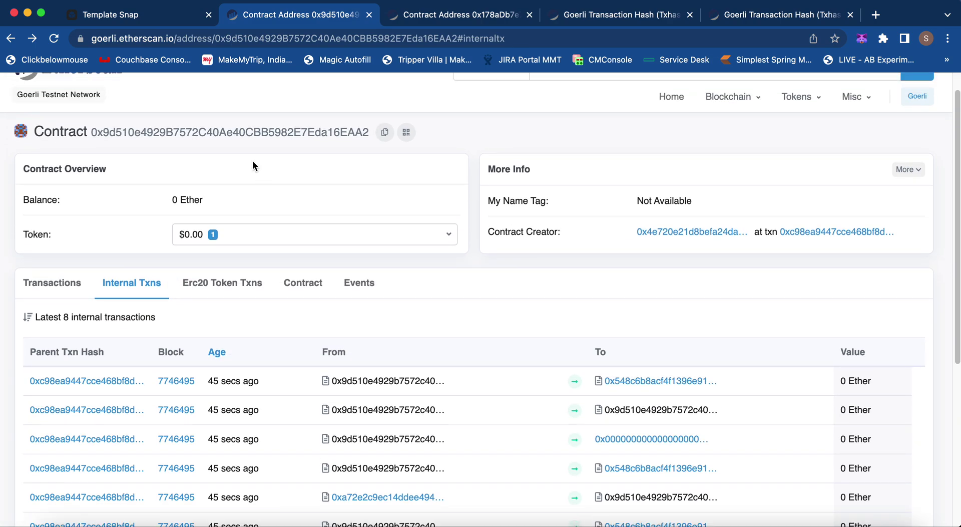
- Return to Smart Account Sessions and start a new session key with + Create Session
click(115, 18)
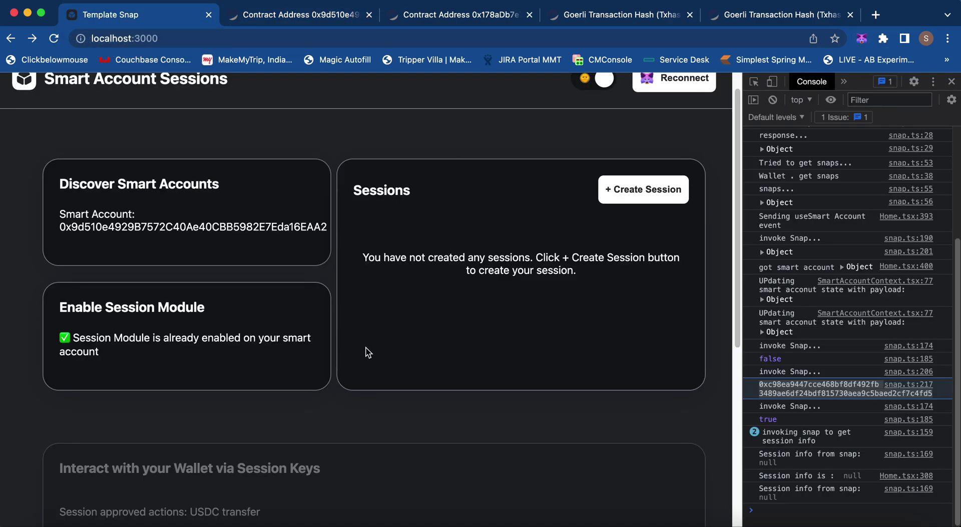
scroll(574, 265, up, 1)
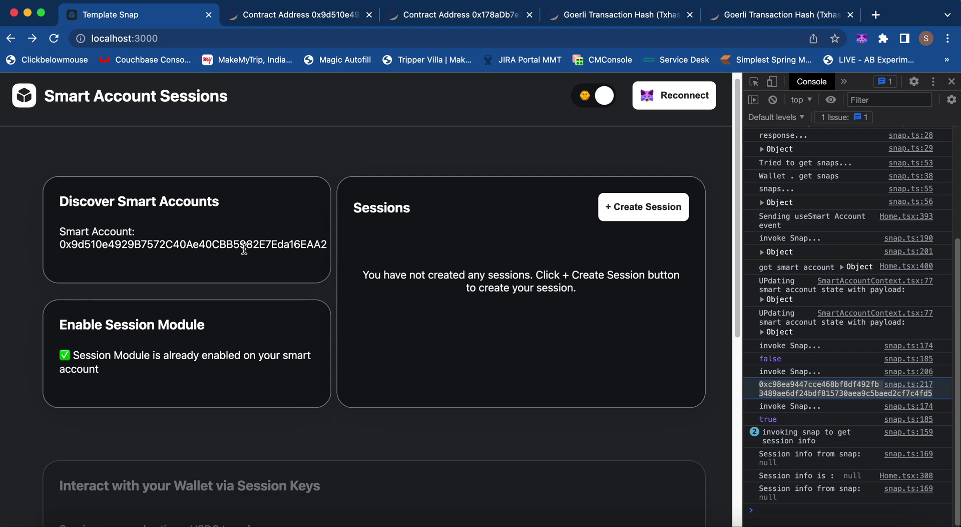
click(632, 212)
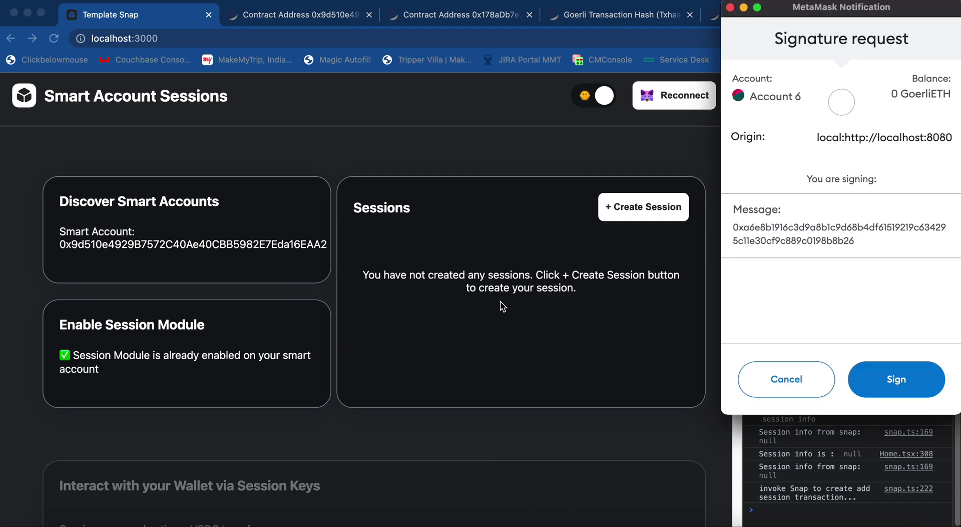
- Sign the session key request in MetaMask, then glance at the wallet overview
click(868, 376)
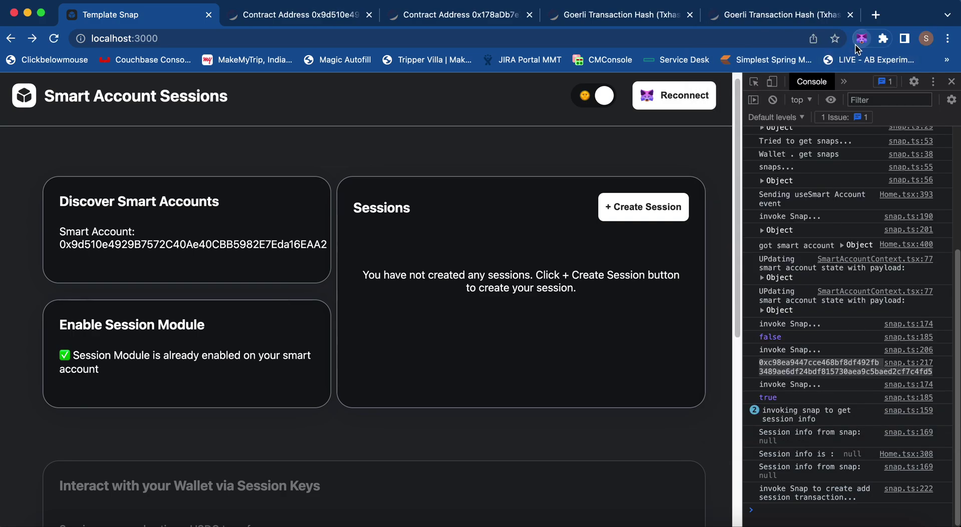
click(861, 39)
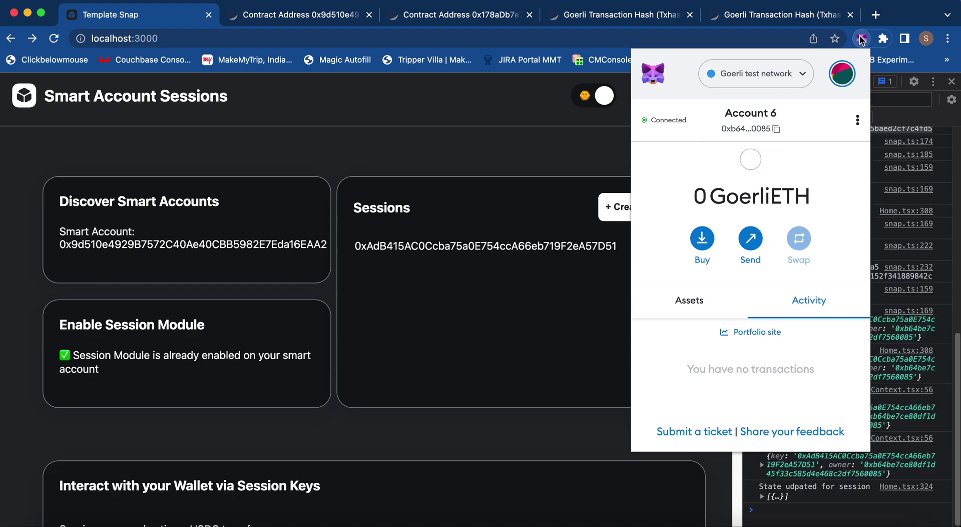
click(861, 39)
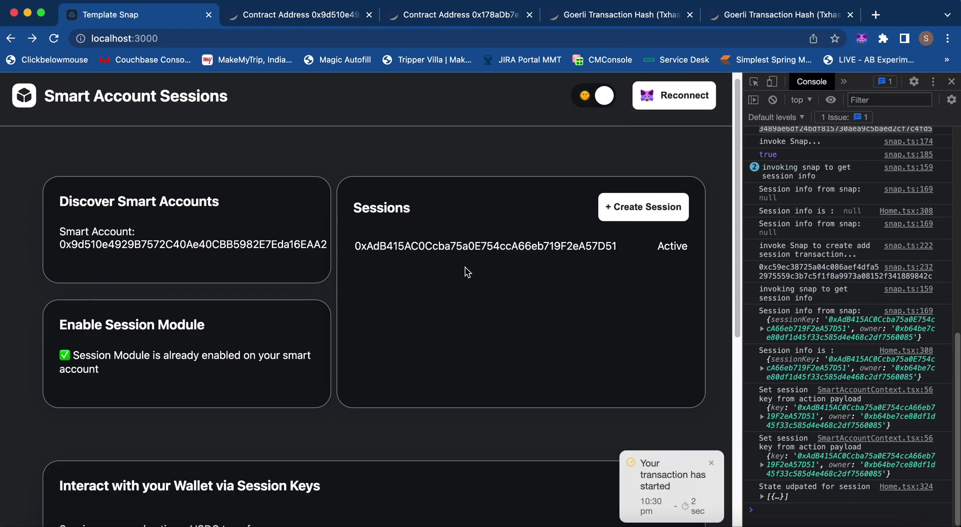
double_click(428, 248)
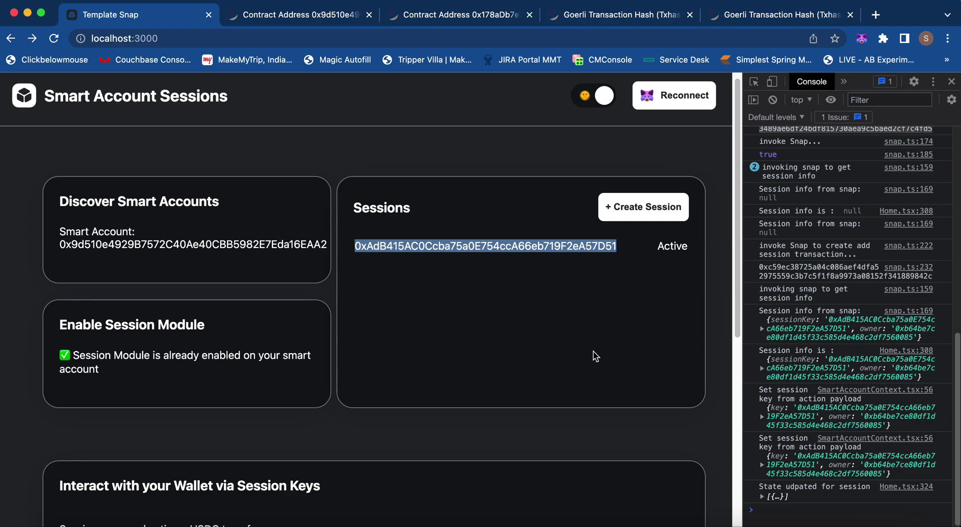
click(519, 333)
scroll(520, 332, down, 1)
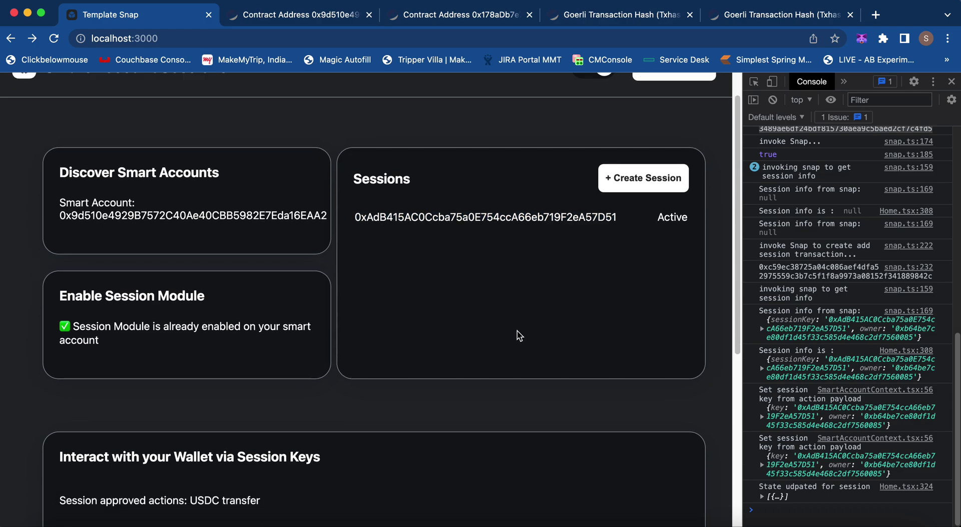
scroll(461, 256, down, 5)
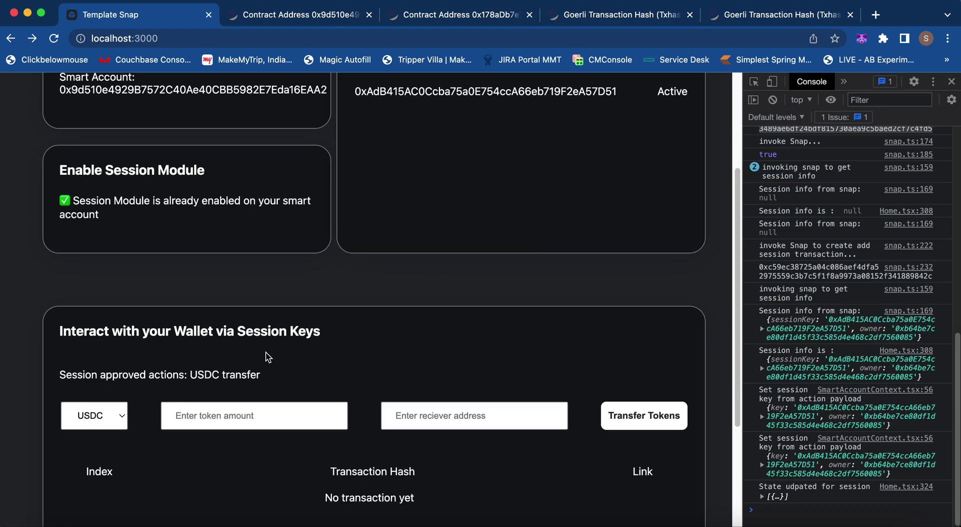
scroll(270, 355, down, 3)
scroll(270, 354, up, 3)
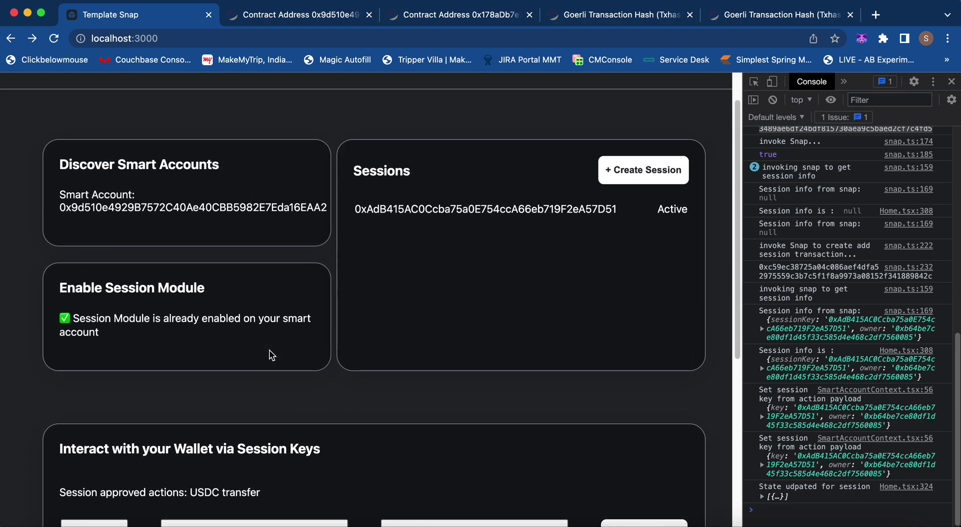
double_click(186, 156)
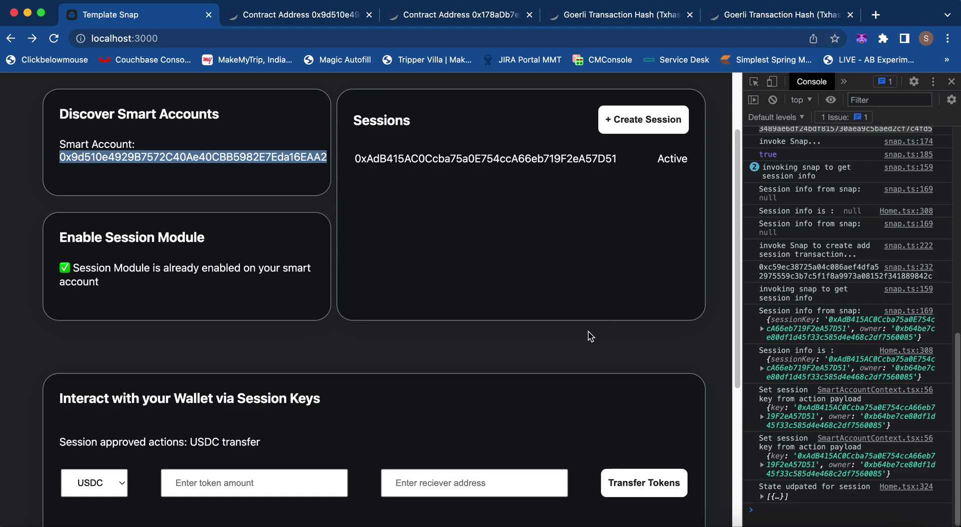
scroll(505, 358, down, 2)
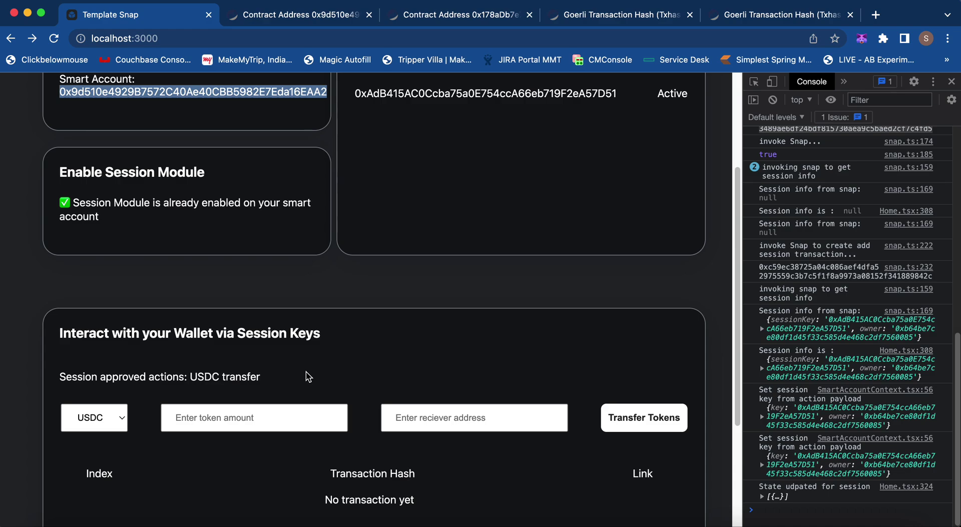
click(251, 419)
scroll(250, 423, up, 1)
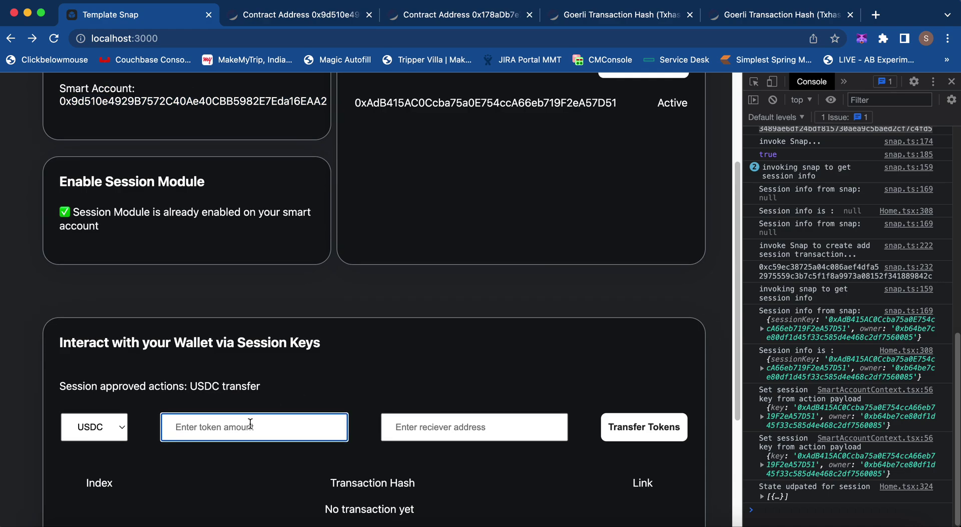
- Enter 10 as the transfer amount, close DevTools, and paste the connected wallet address as receiver
text(10)
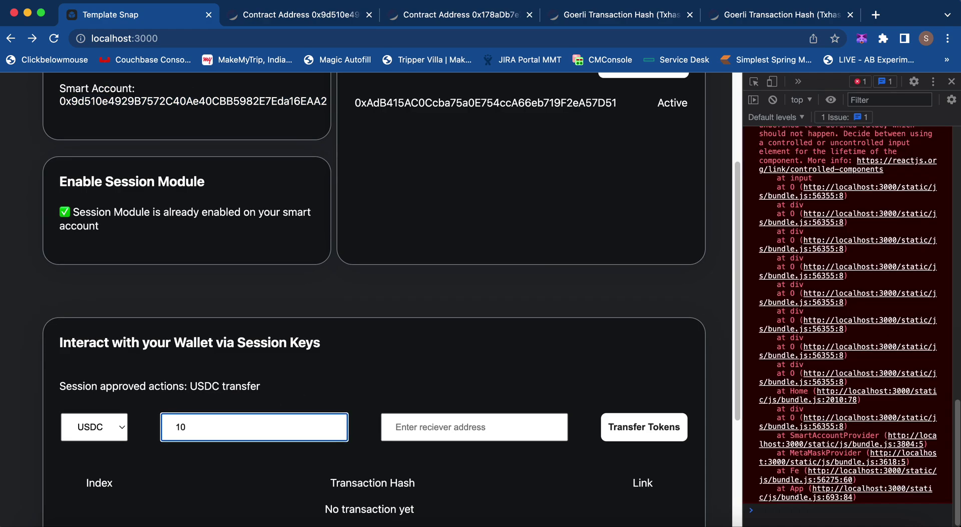
click(952, 81)
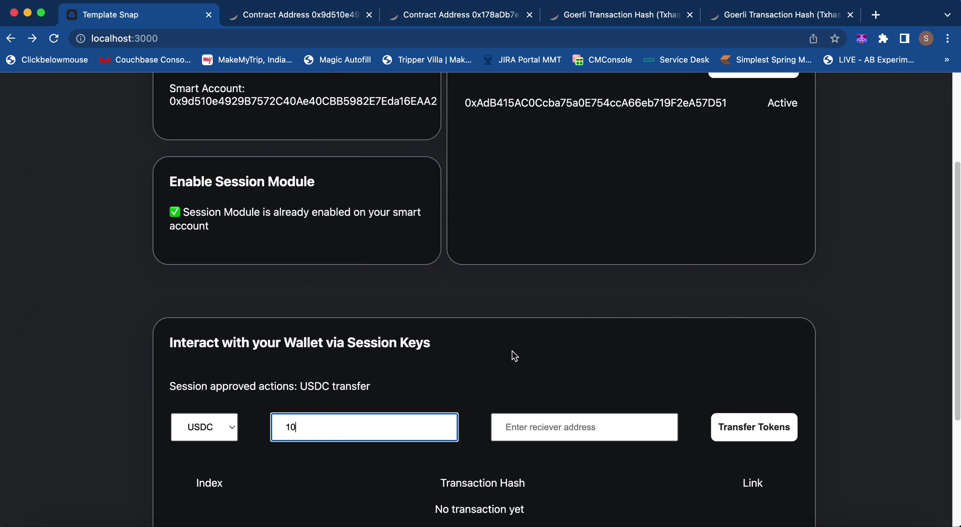
click(862, 38)
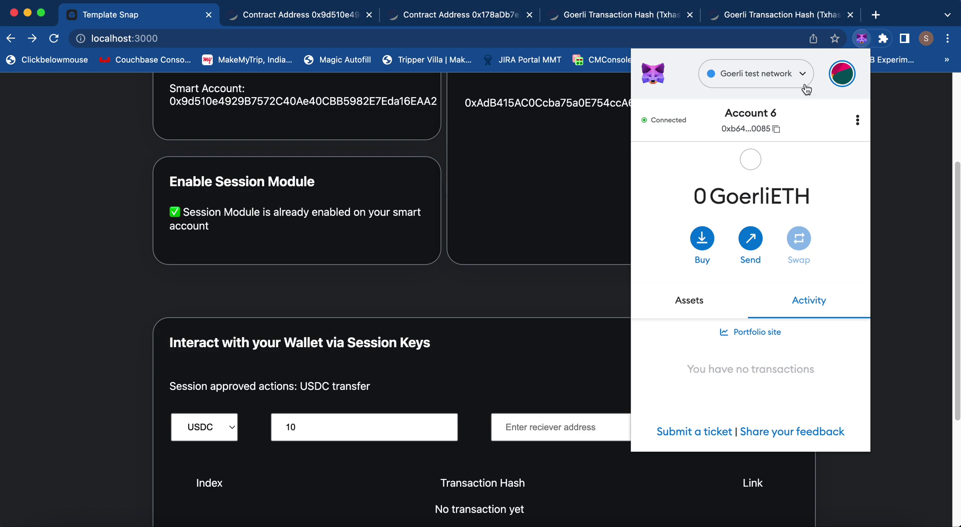
click(547, 429)
click(547, 429)
key(super+v)
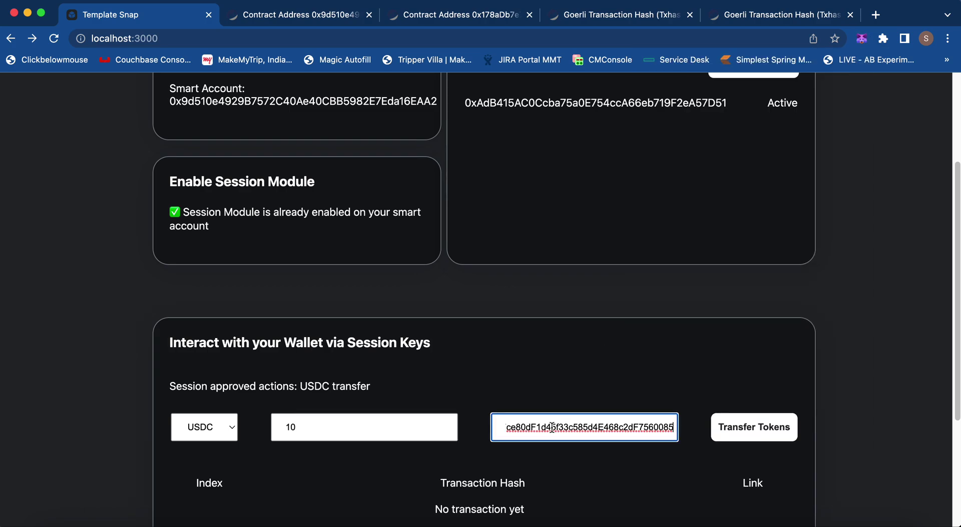
key(super+Left)
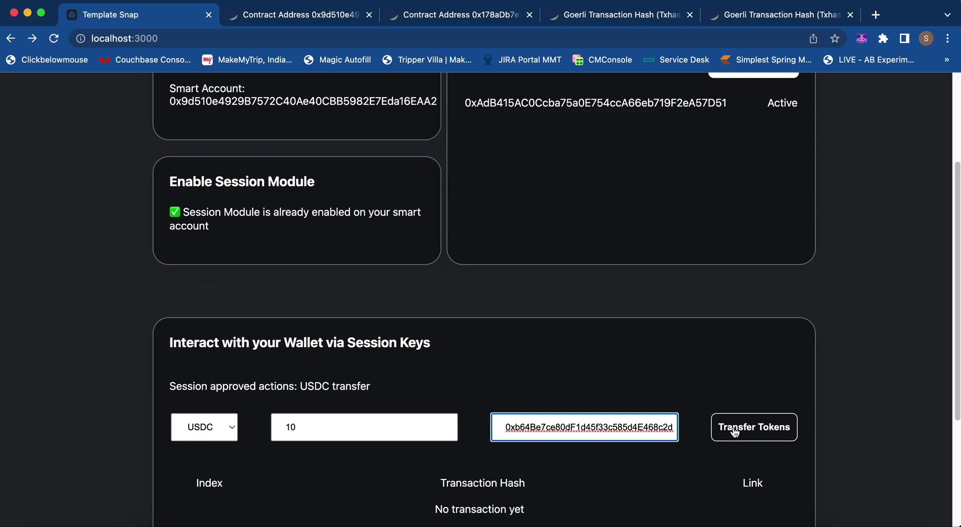
scroll(691, 401, up, 3)
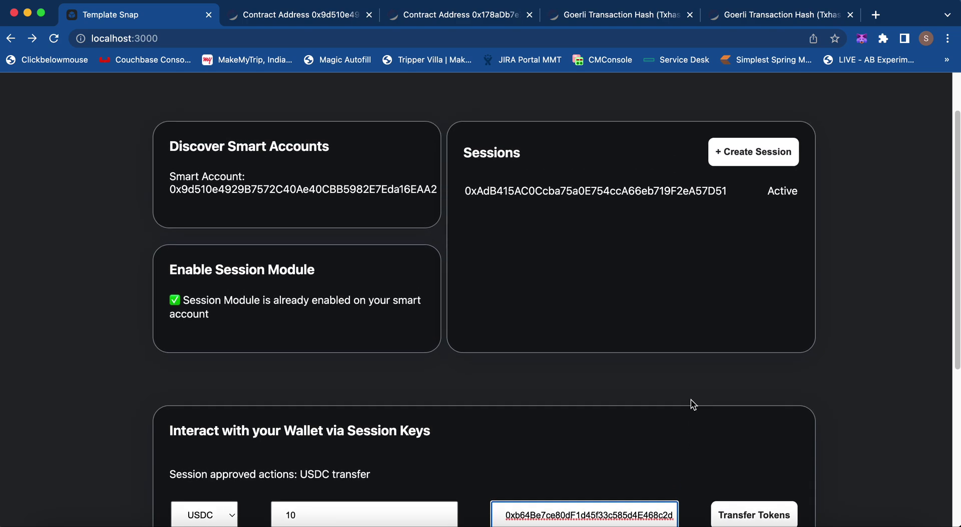
- Send the 10 USDC transfer through the active session key
double_click(549, 200)
scroll(637, 351, down, 3)
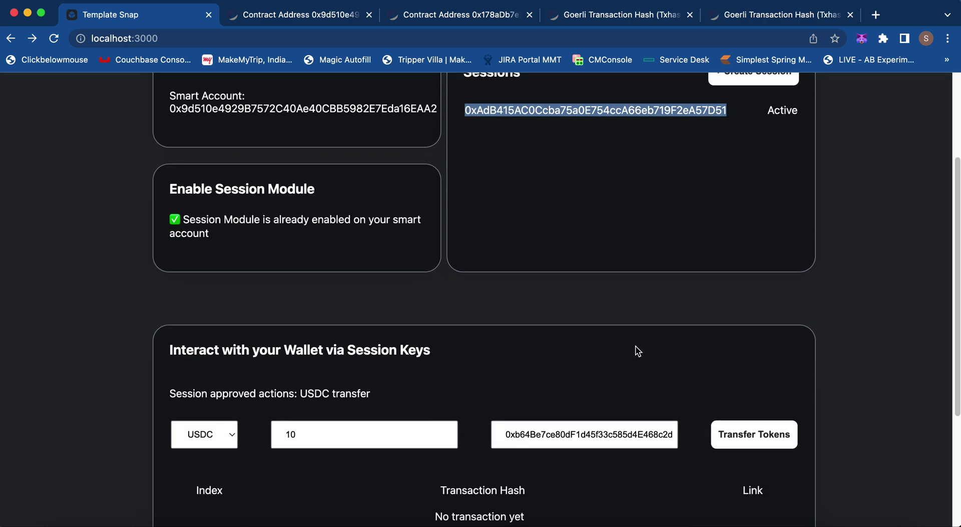
scroll(661, 370, up, 1)
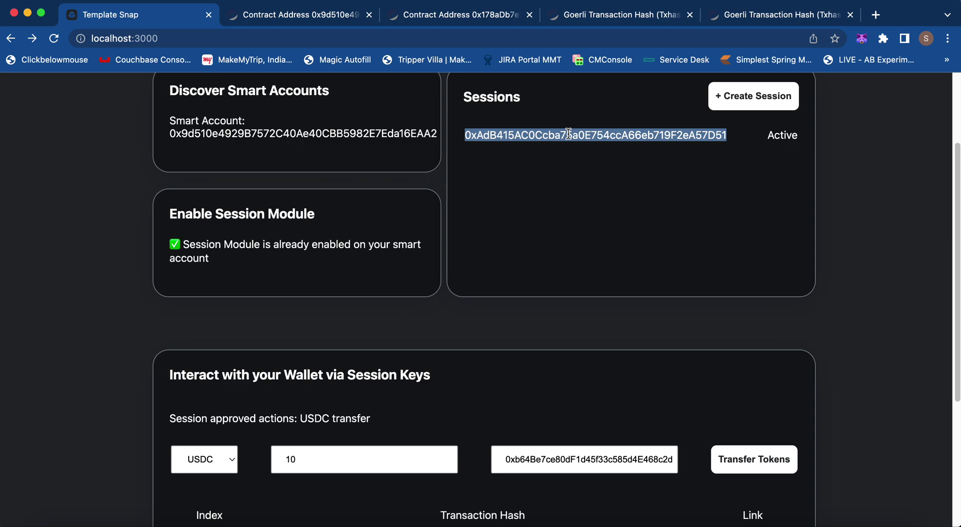
scroll(651, 326, down, 1)
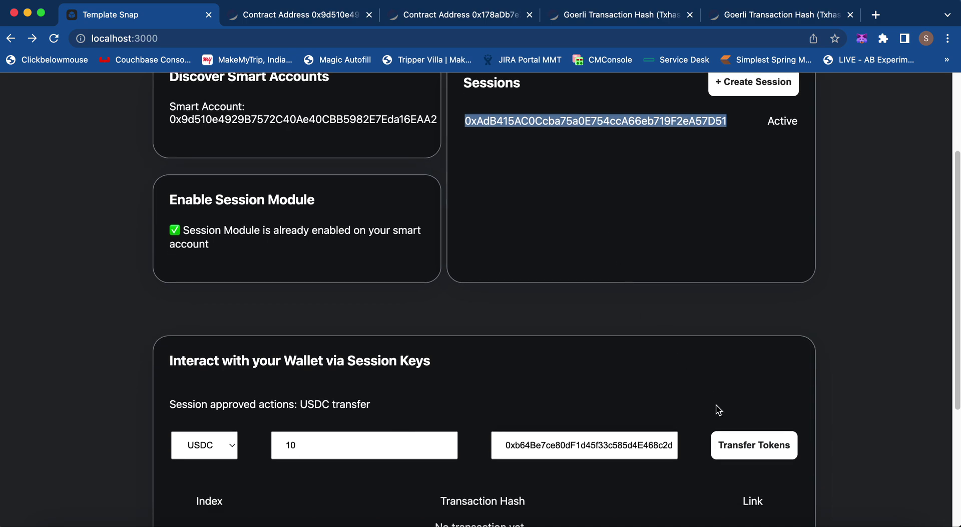
click(731, 449)
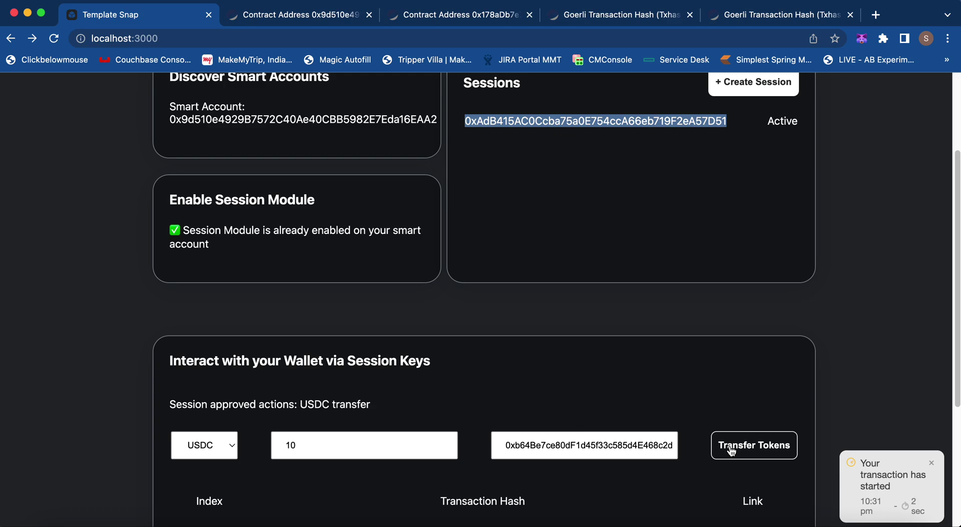
- Review transaction 1 in the table and open its Explorer Link on Etherscan
scroll(671, 388, down, 2)
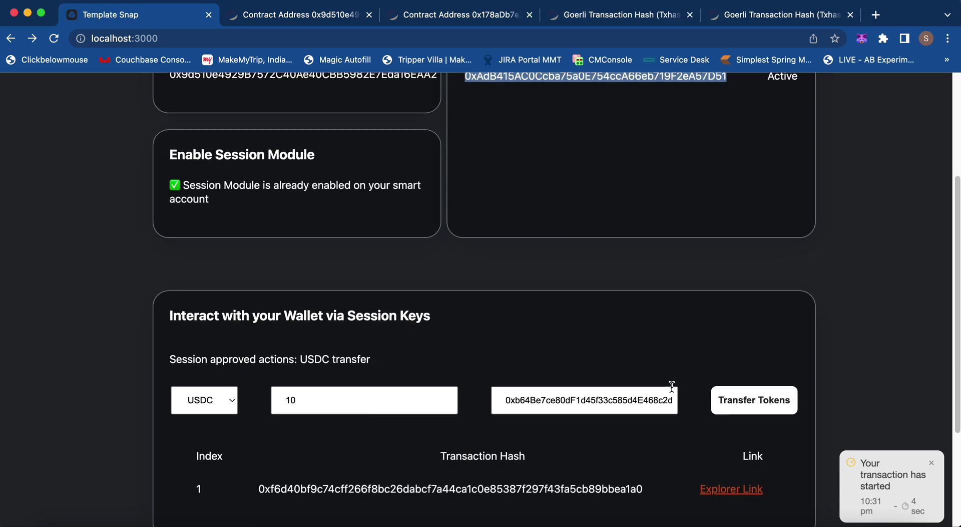
scroll(641, 399, up, 3)
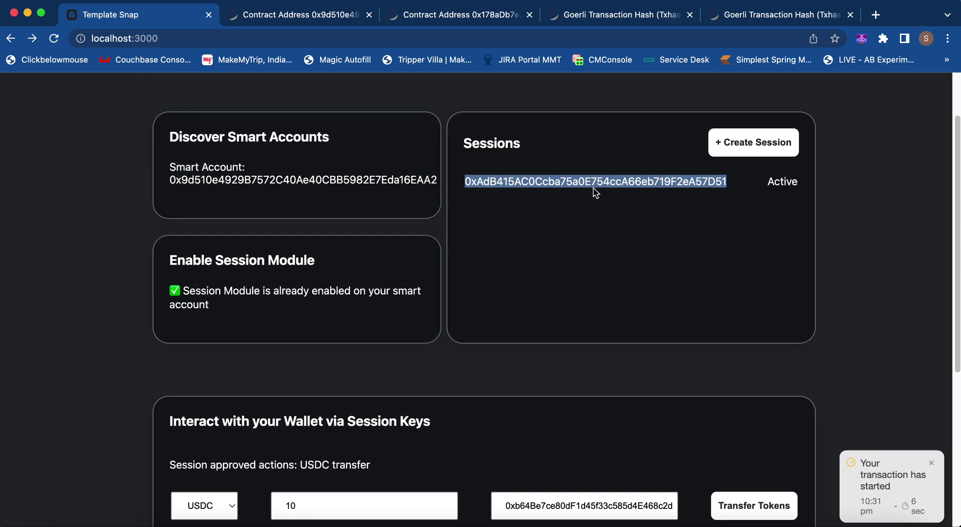
double_click(594, 182)
scroll(551, 271, down, 2)
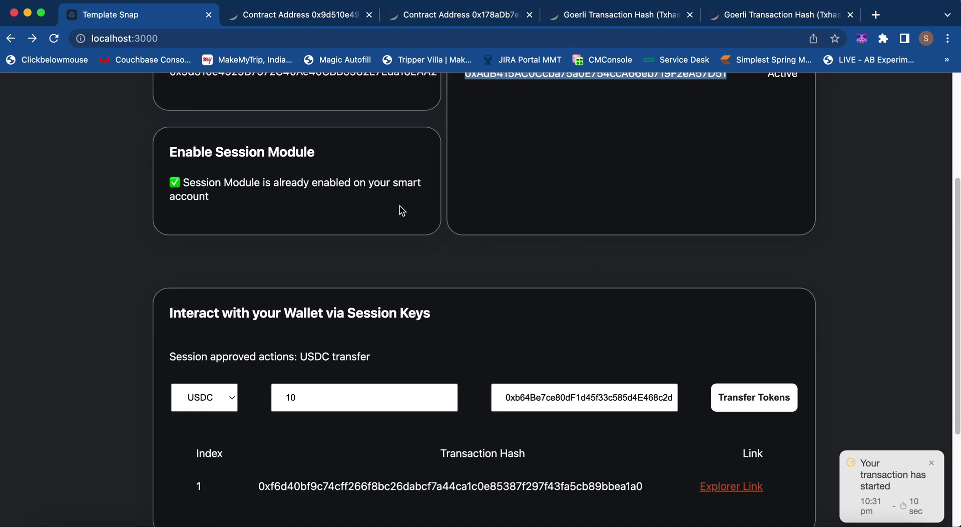
scroll(399, 208, down, 1)
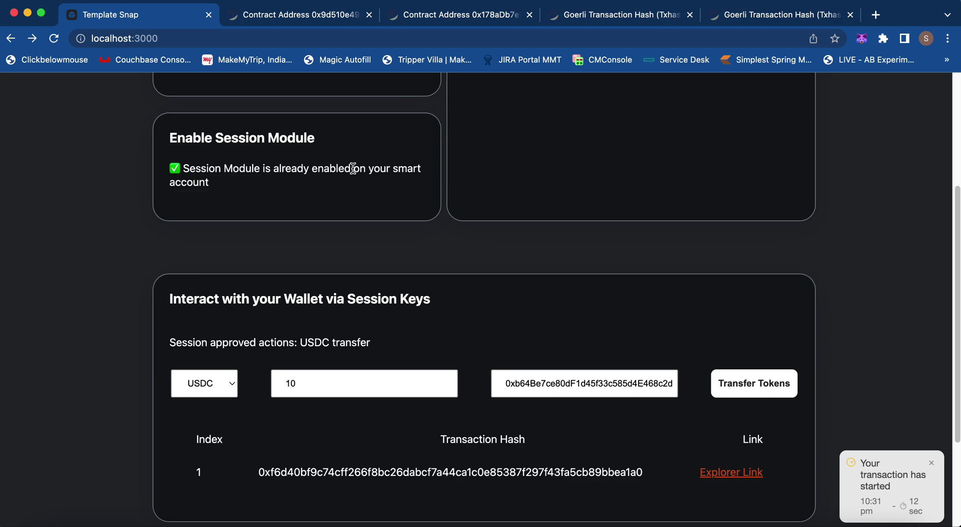
scroll(353, 170, up, 1)
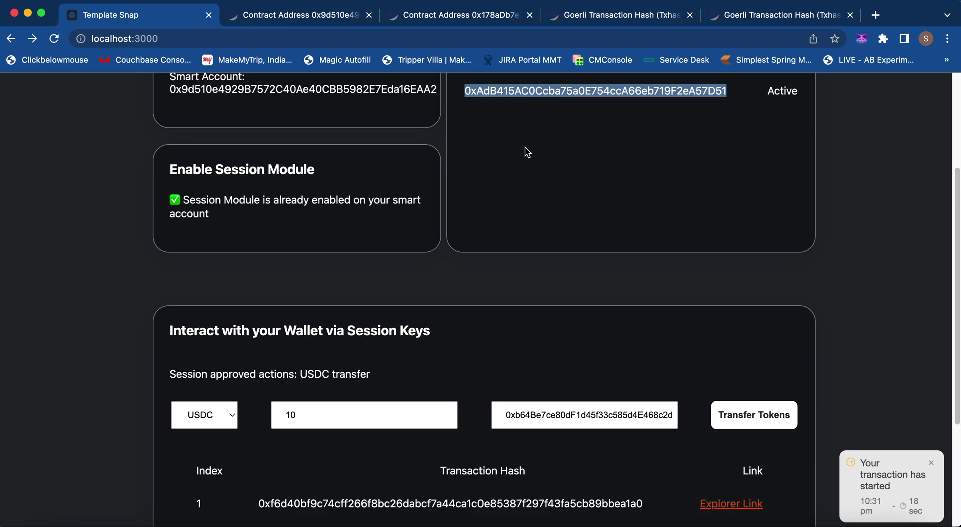
scroll(527, 152, up, 1)
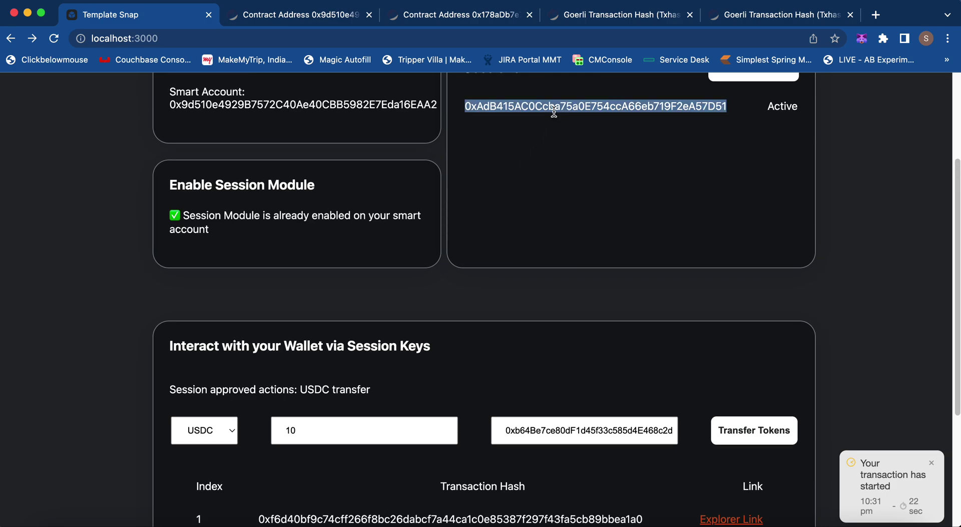
scroll(530, 179, down, 1)
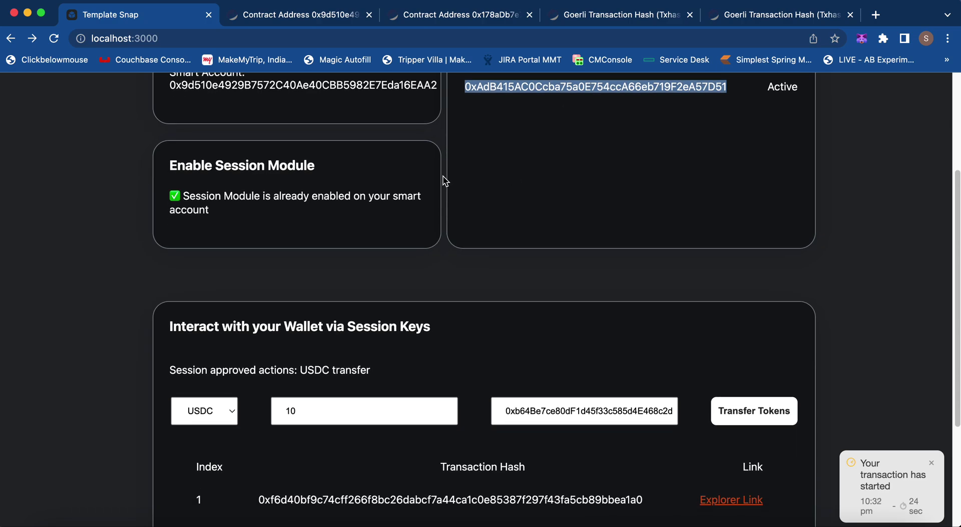
scroll(382, 191, up, 1)
scroll(323, 119, up, 1)
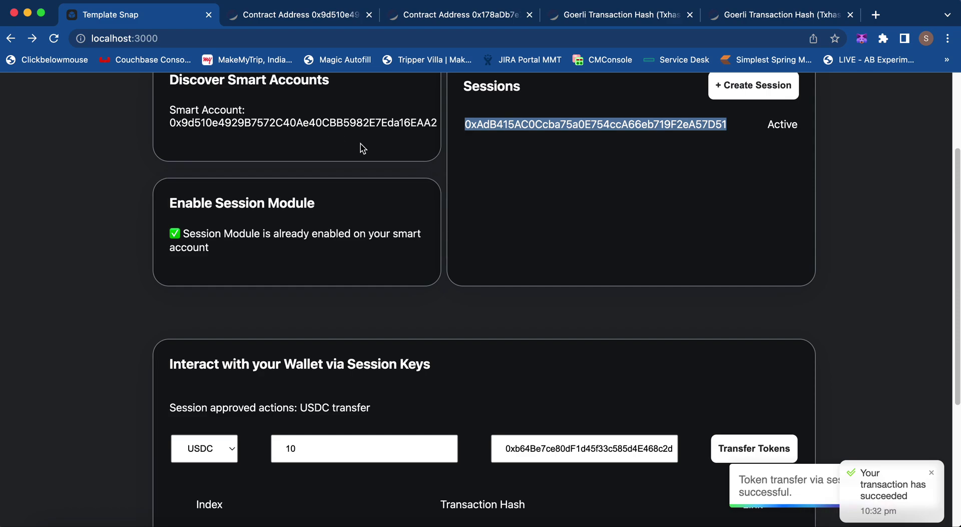
scroll(360, 150, down, 4)
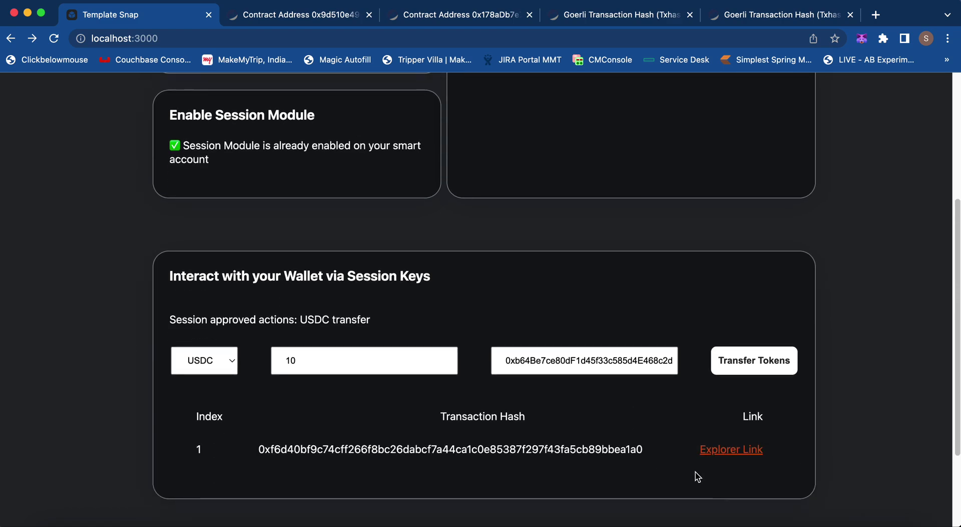
click(712, 450)
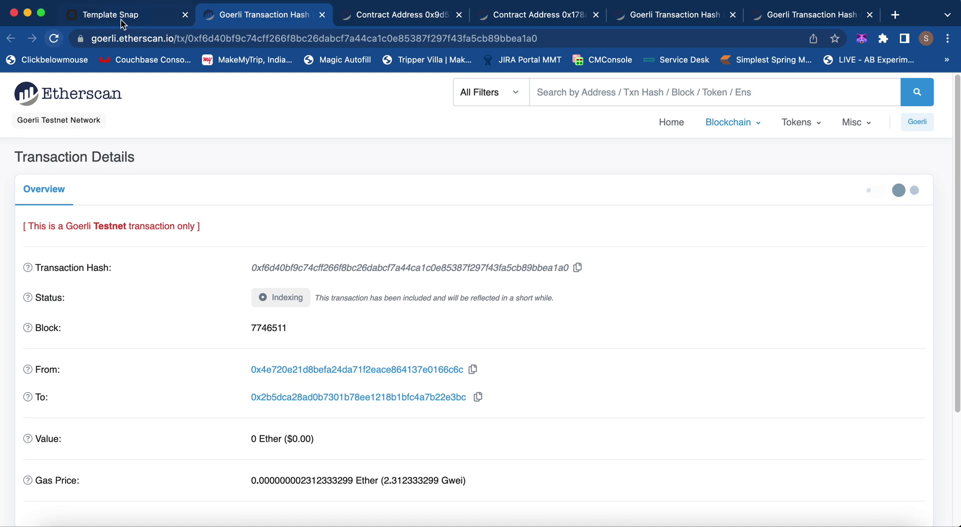
- Return from Etherscan to the Smart Account Sessions app at localhost:3000
click(120, 20)
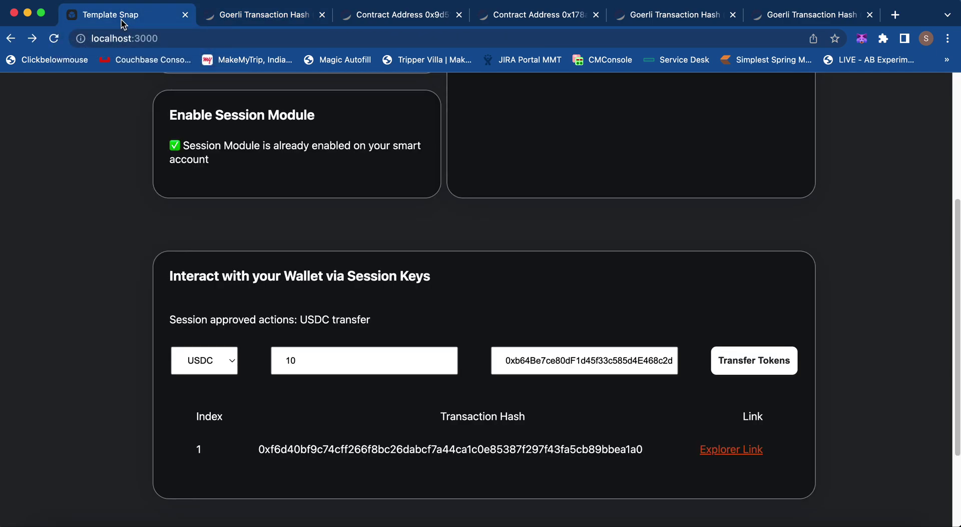
scroll(376, 356, up, 3)
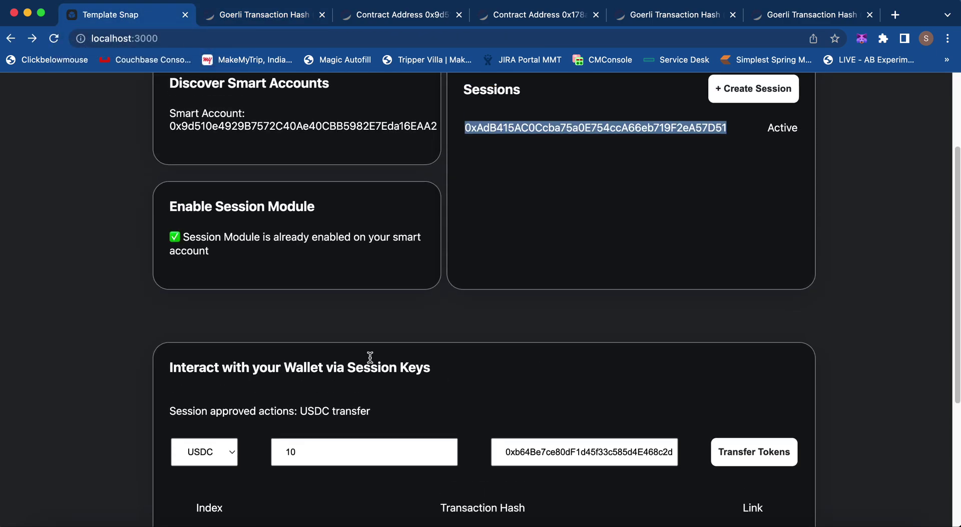
scroll(330, 460, up, 1)
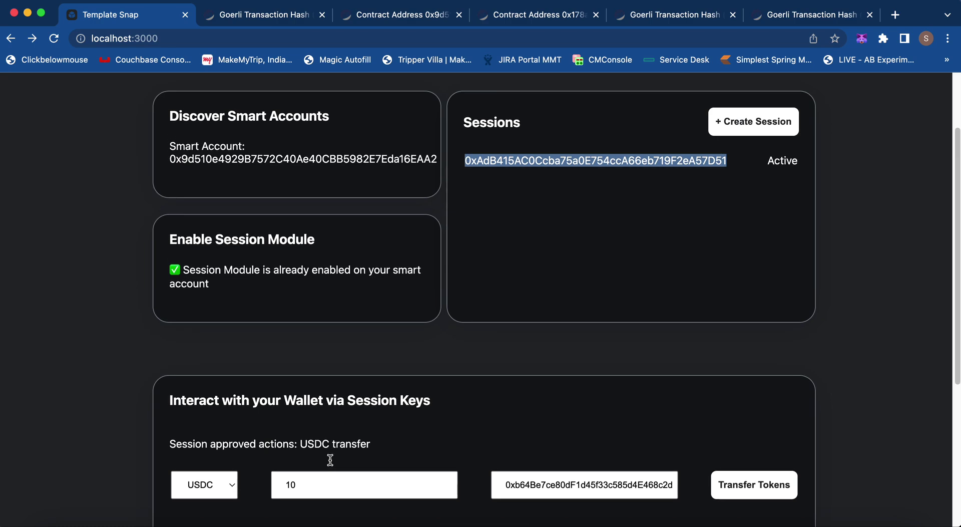
- Highlight the smart account address and the full receiver address in the app
click(275, 159)
double_click(274, 159)
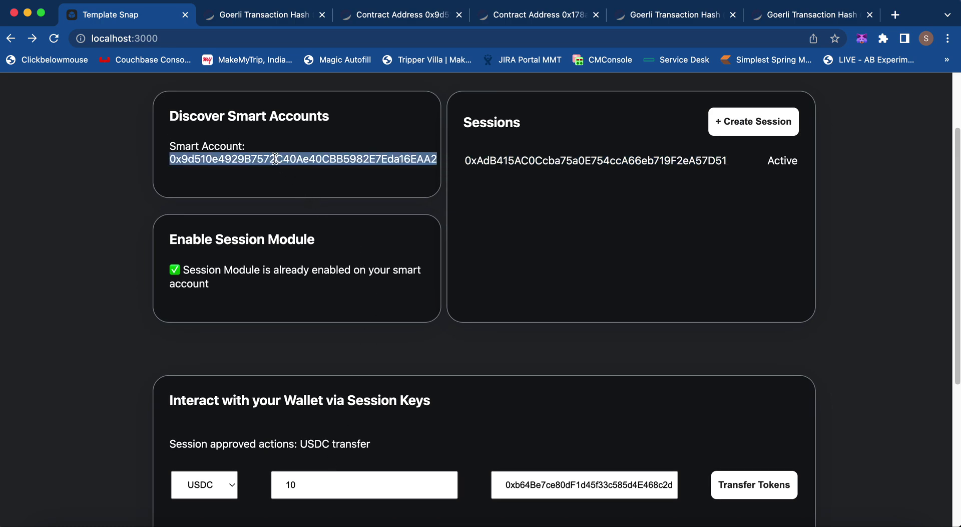
scroll(500, 299, down, 1)
double_click(556, 447)
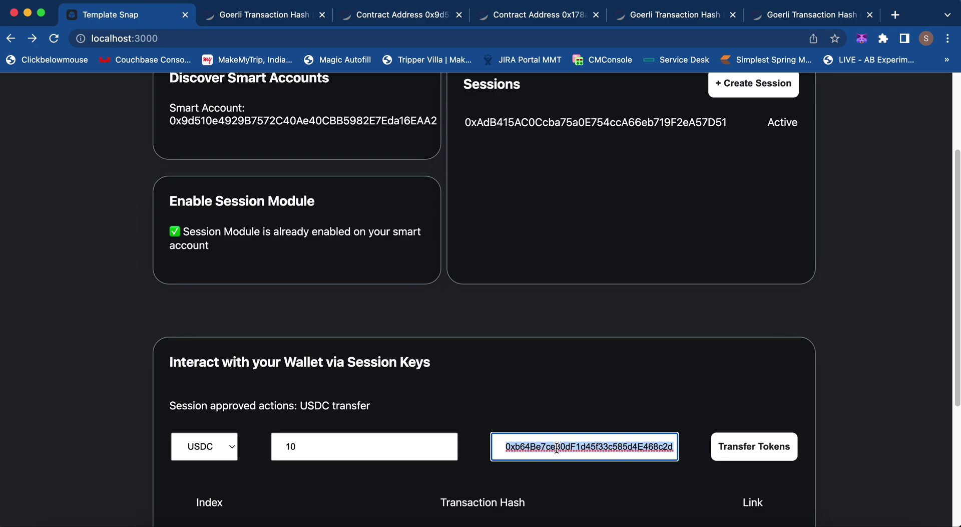
scroll(557, 447, up, 1)
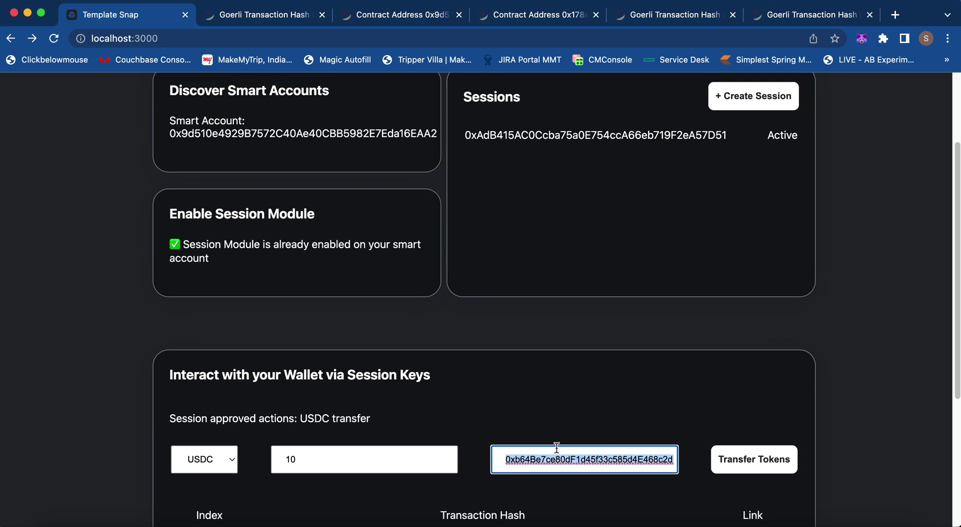
scroll(405, 292, up, 1)
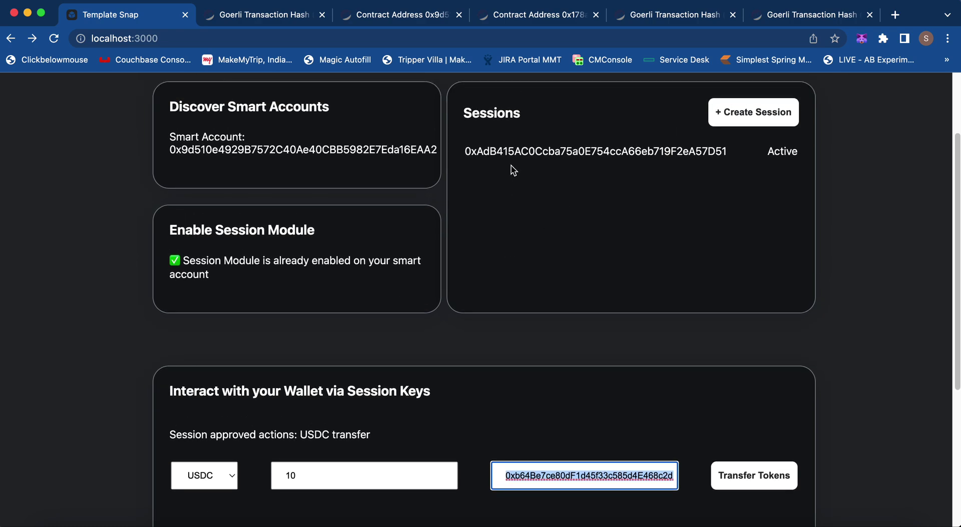
scroll(530, 322, down, 5)
- Change the amount from 10 to 5 and send a second USDC transfer with the session key
double_click(354, 354)
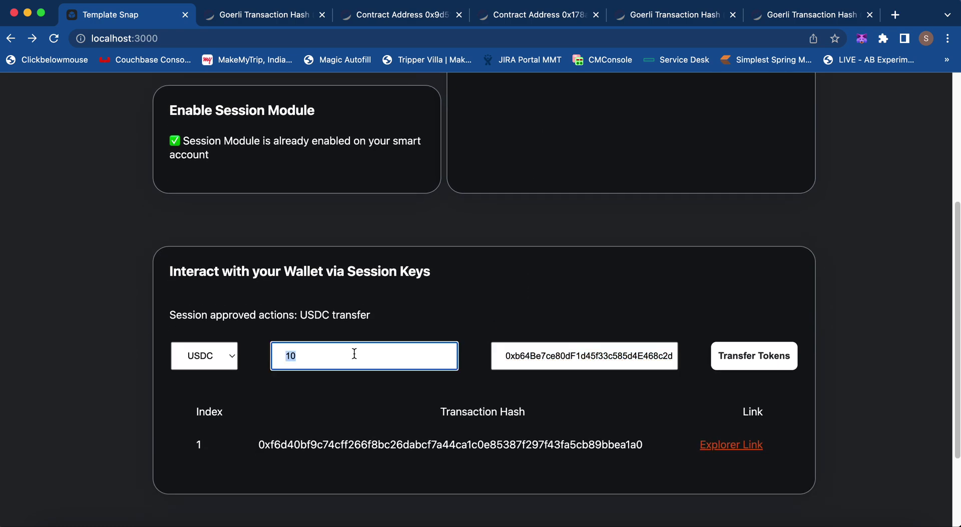
text(5)
click(746, 352)
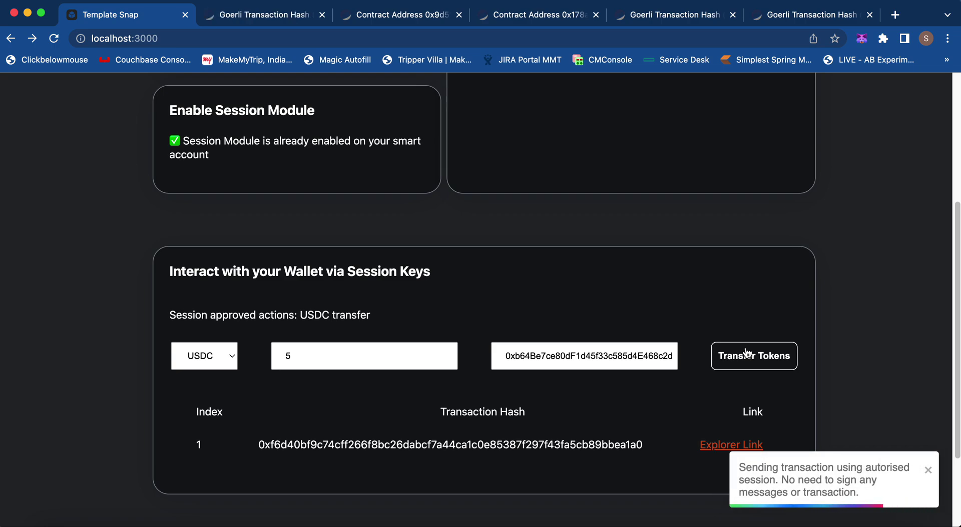
scroll(706, 323, up, 2)
scroll(660, 196, down, 3)
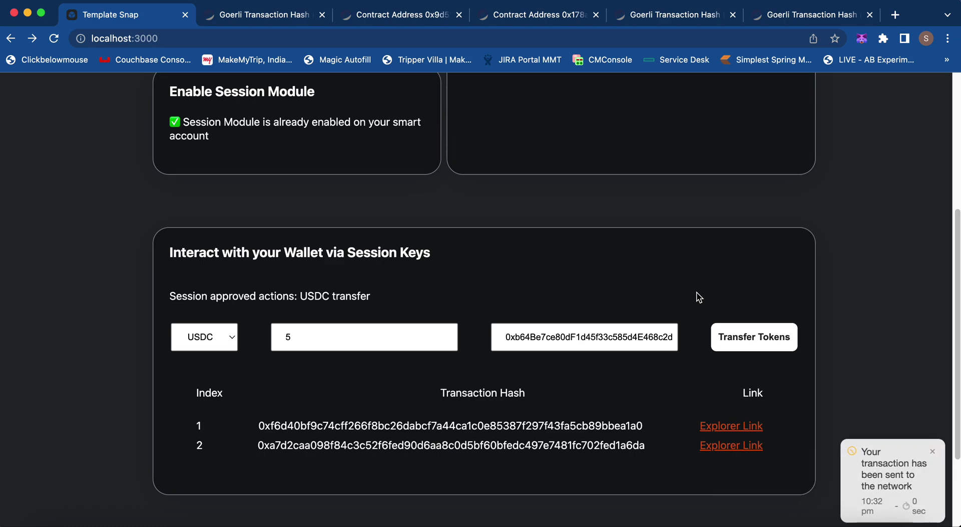
- Compare the 10 USDC amount on Etherscan with the app's Smart Account address
click(249, 16)
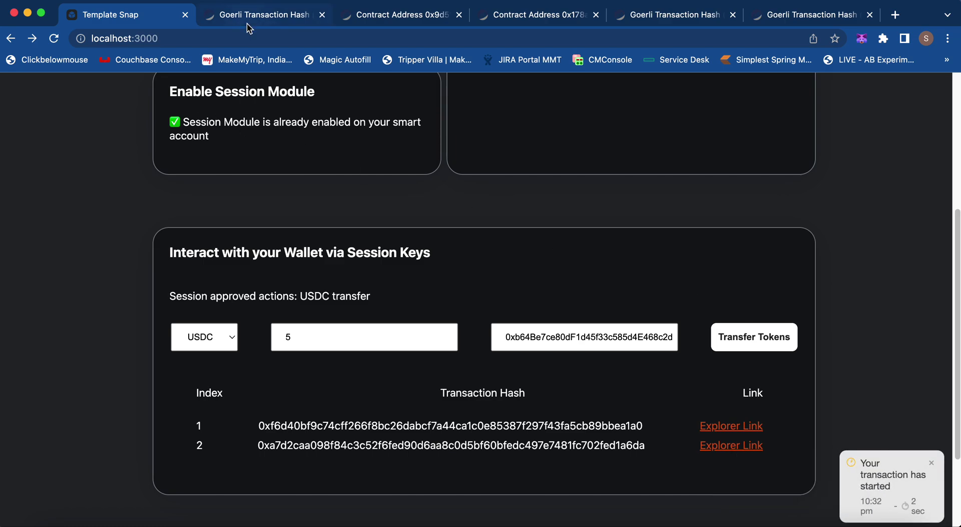
scroll(365, 264, down, 2)
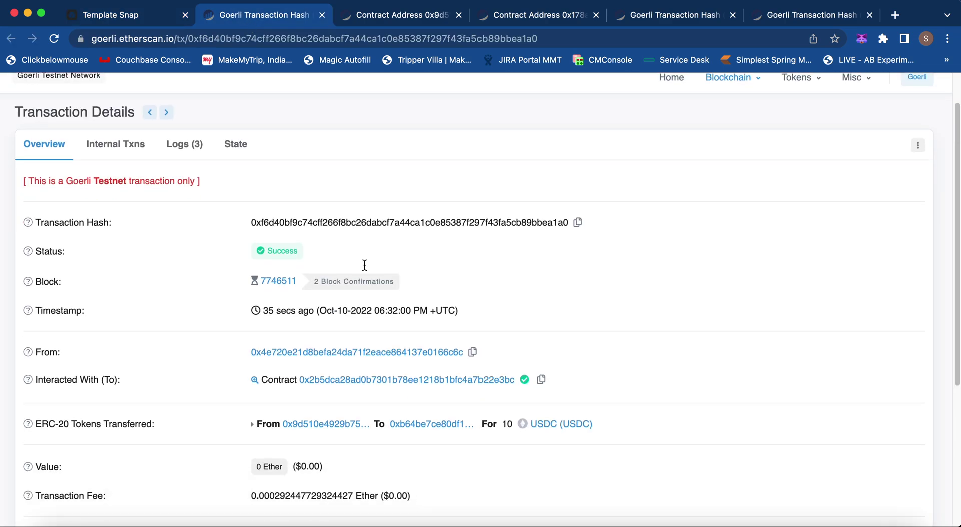
drag(503, 425, 512, 425)
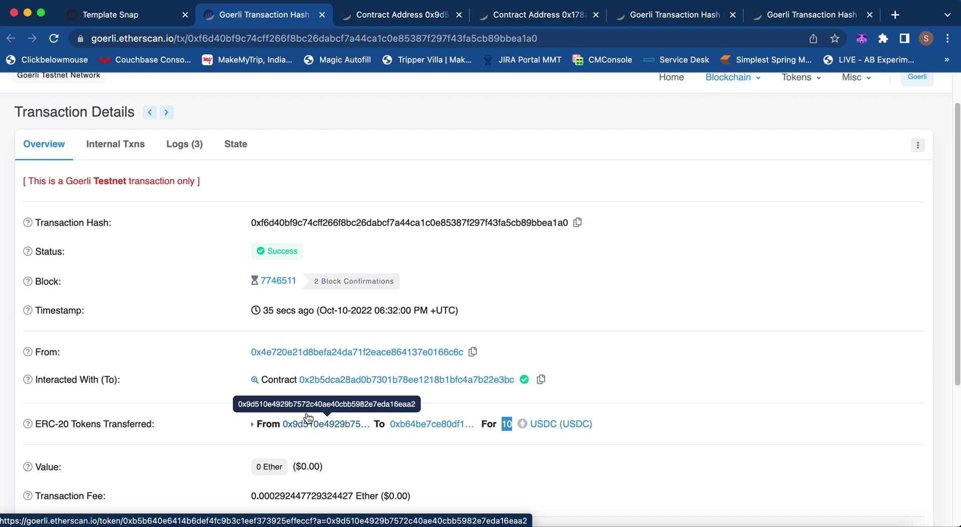
click(132, 15)
scroll(287, 233, up, 3)
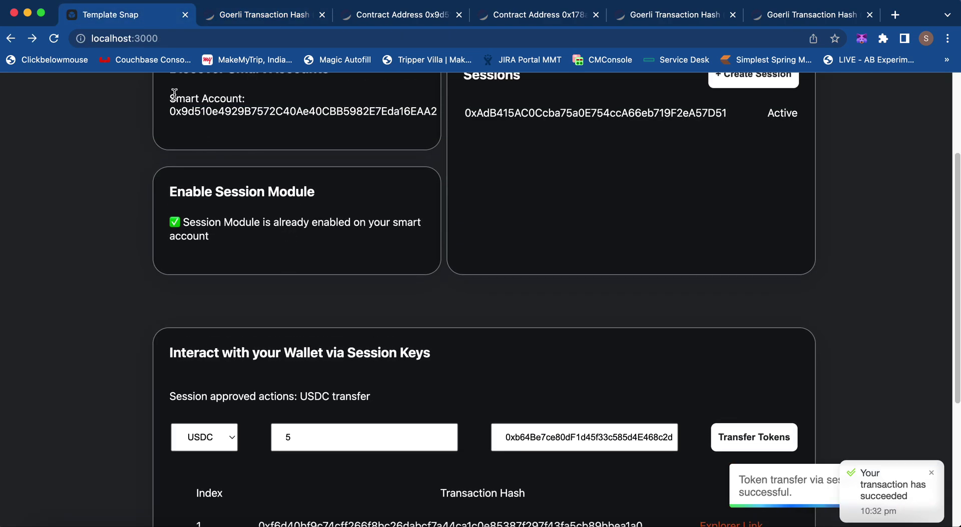
double_click(211, 111)
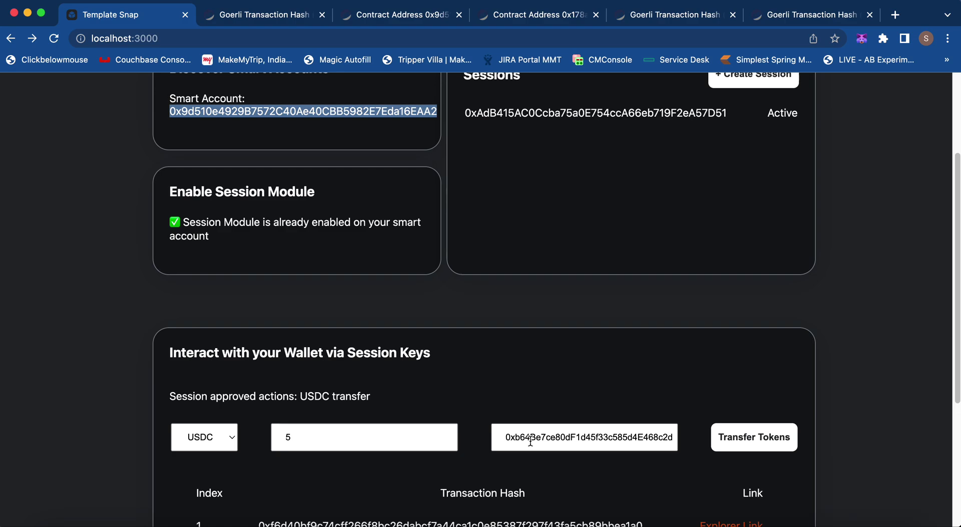
- Recheck the first transaction's Etherscan details, then come back to Smart Account Sessions
click(284, 15)
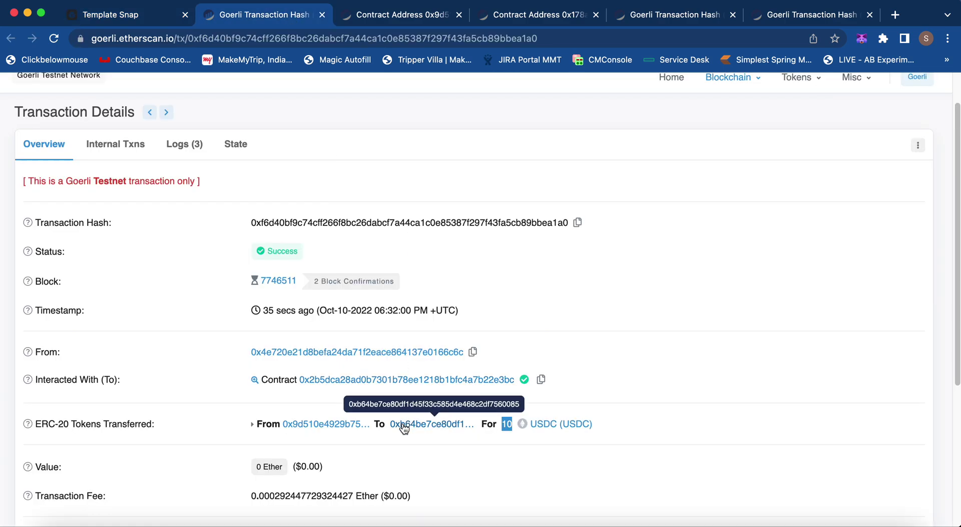
click(469, 360)
scroll(565, 324, down, 3)
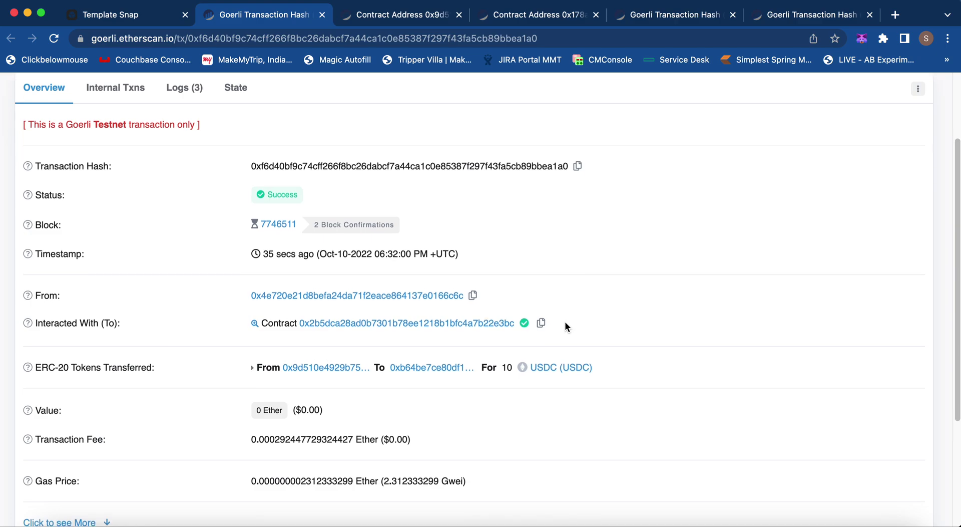
click(145, 16)
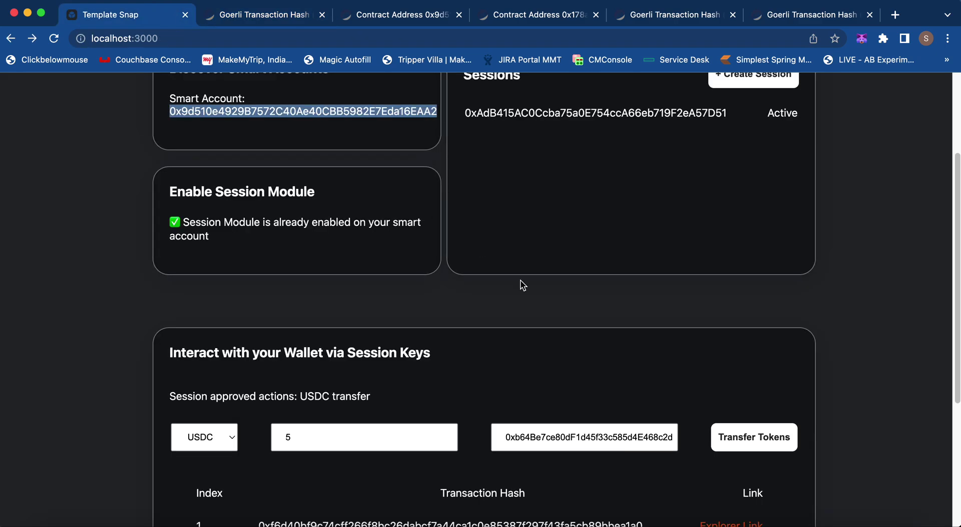
scroll(534, 284, down, 5)
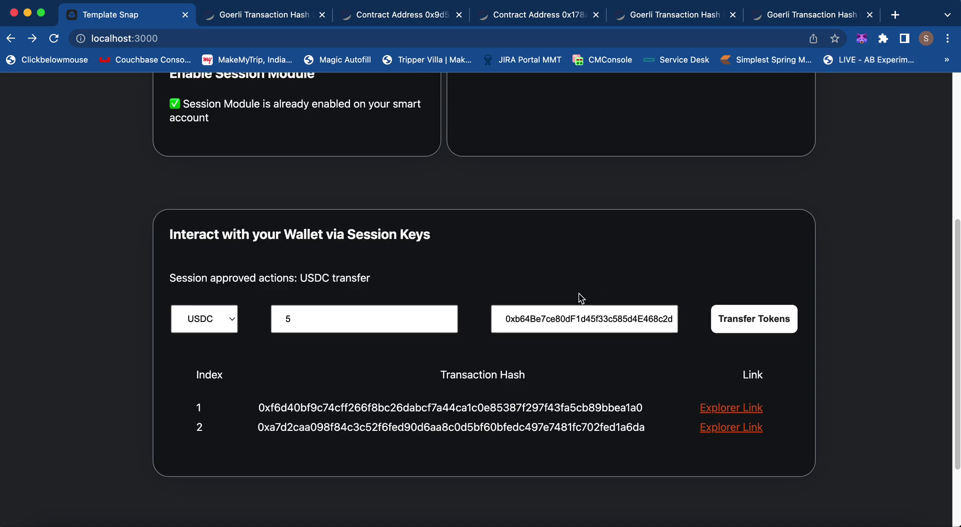
scroll(579, 297, up, 2)
scroll(576, 298, up, 1)
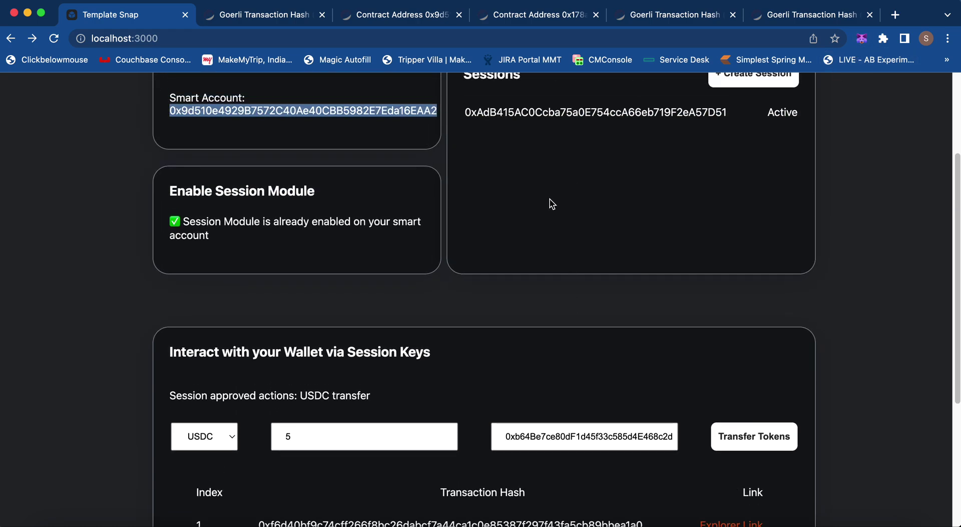
scroll(551, 201, up, 1)
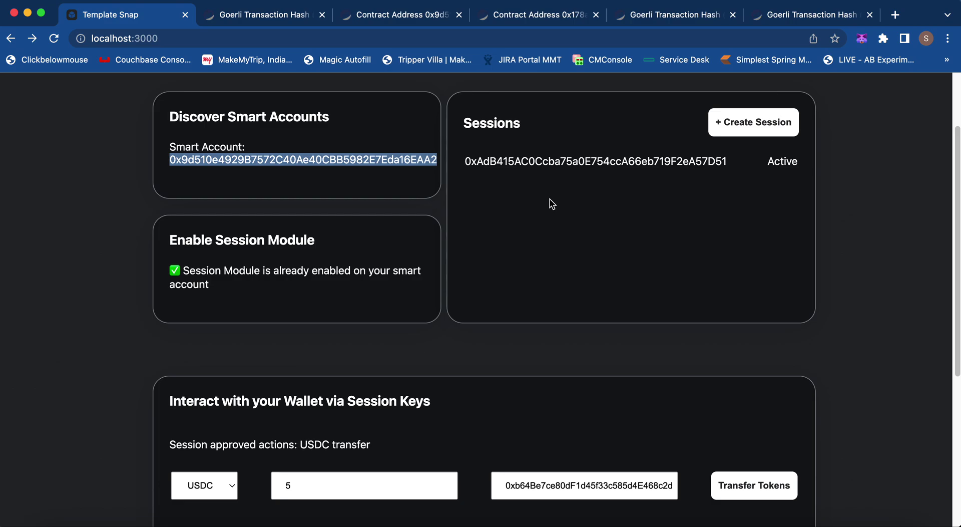
scroll(553, 204, down, 3)
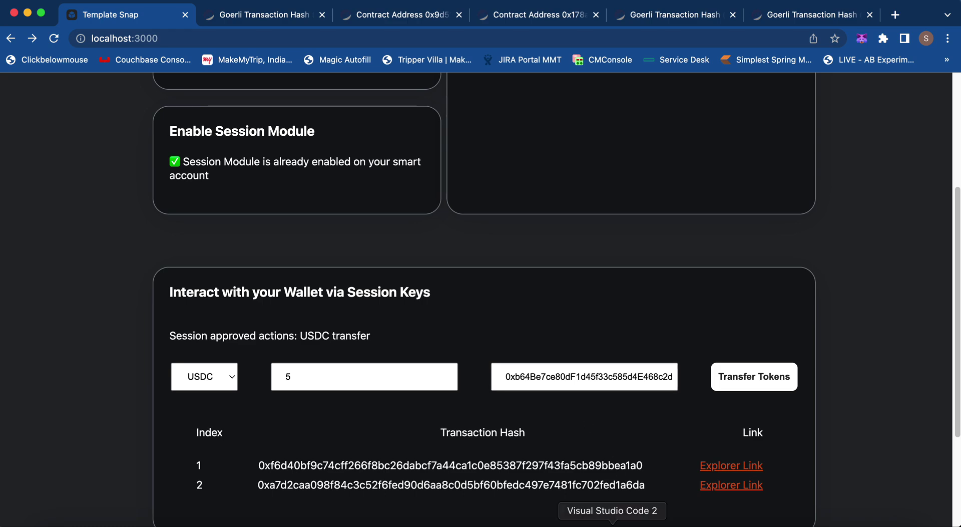
scroll(592, 450, up, 5)
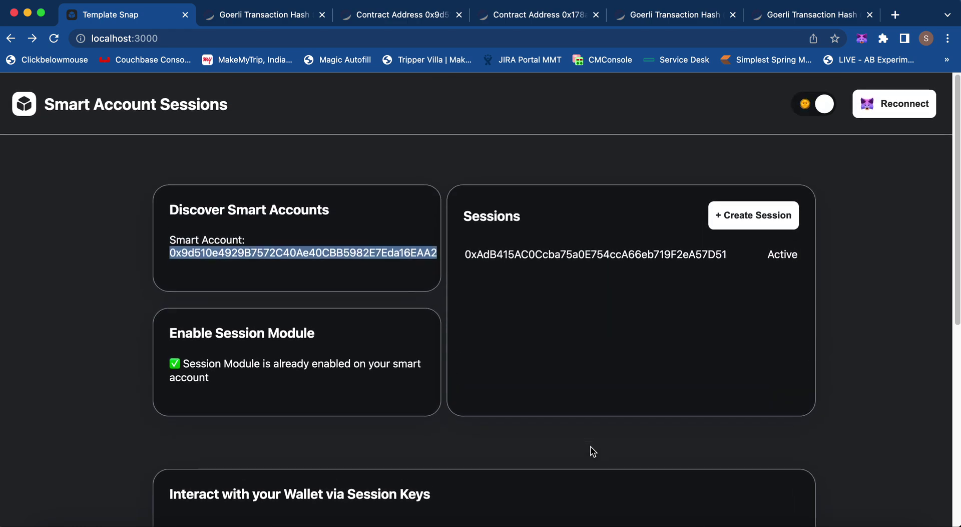
click(611, 524)
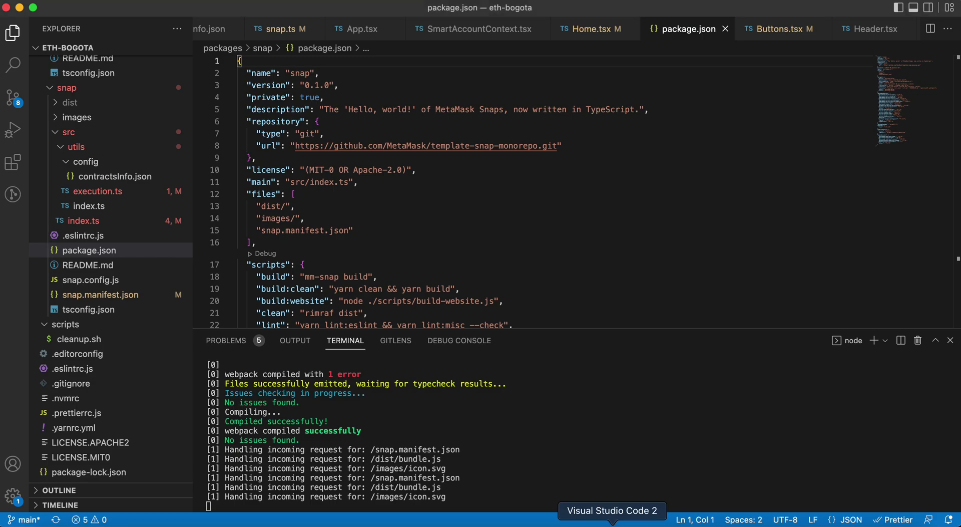
scroll(406, 285, down, 10)
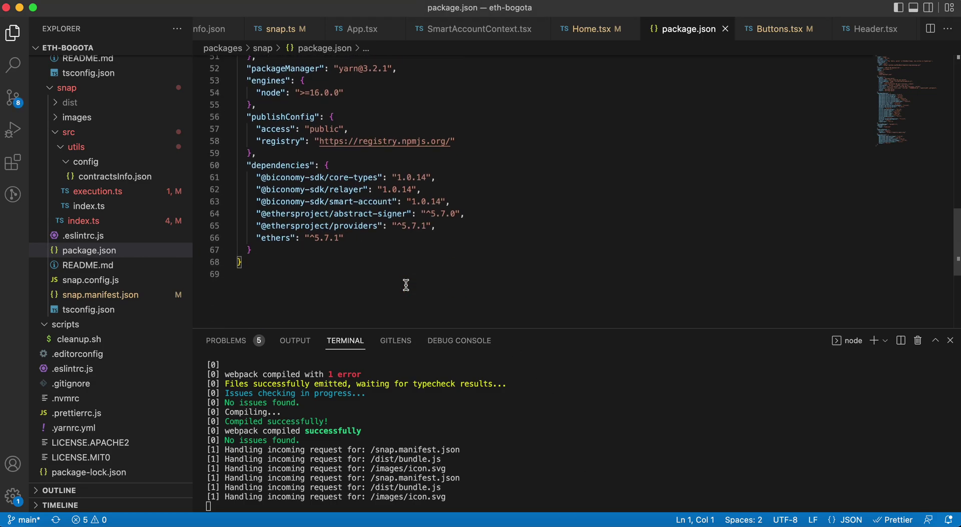
scroll(406, 284, up, 2)
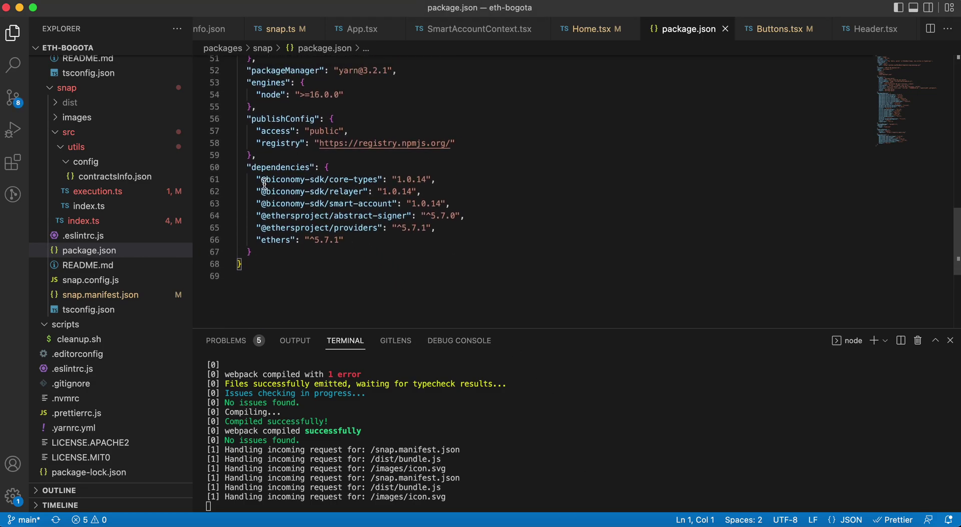
drag(261, 180, 445, 232)
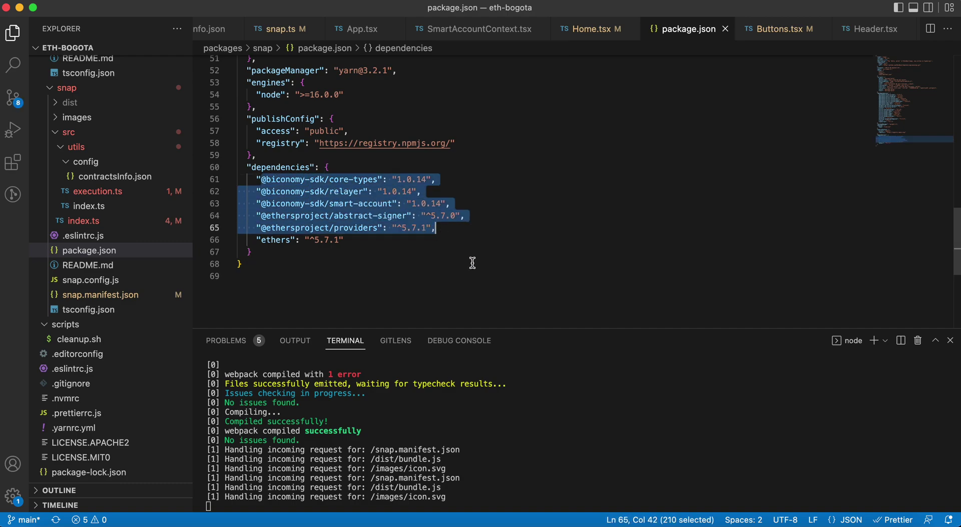
scroll(472, 263, up, 6)
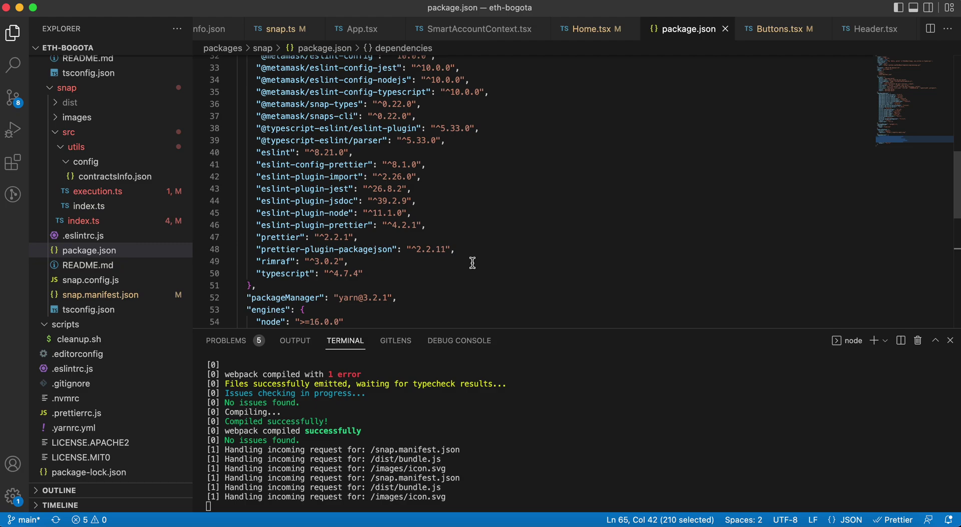
scroll(472, 262, down, 5)
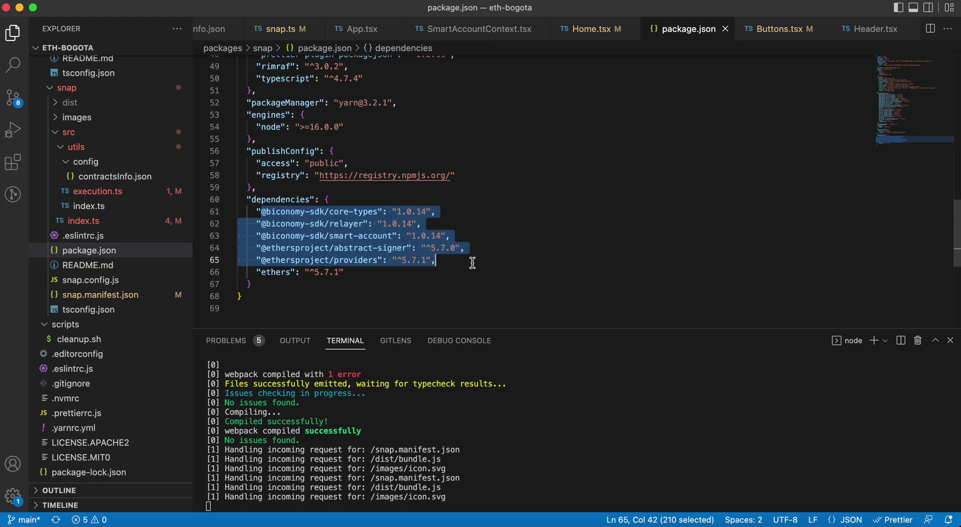
click(473, 263)
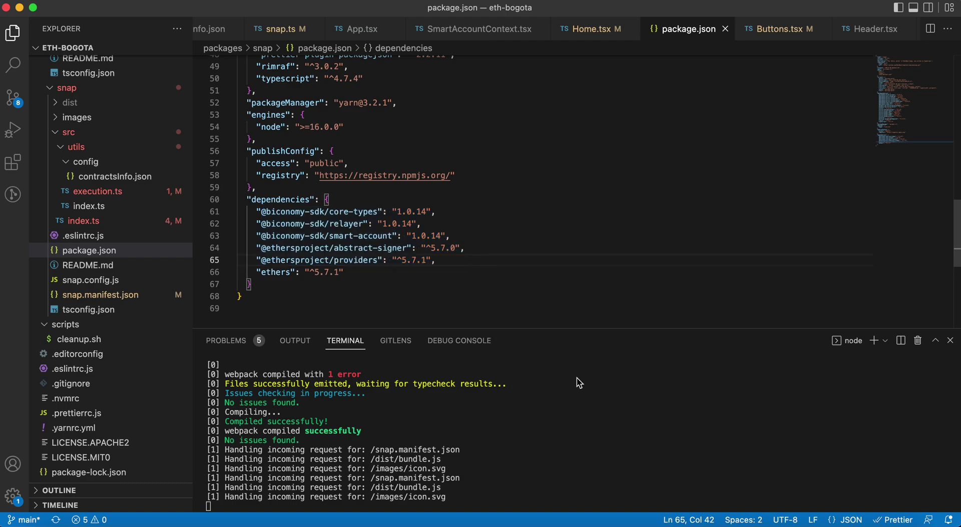
click(503, 521)
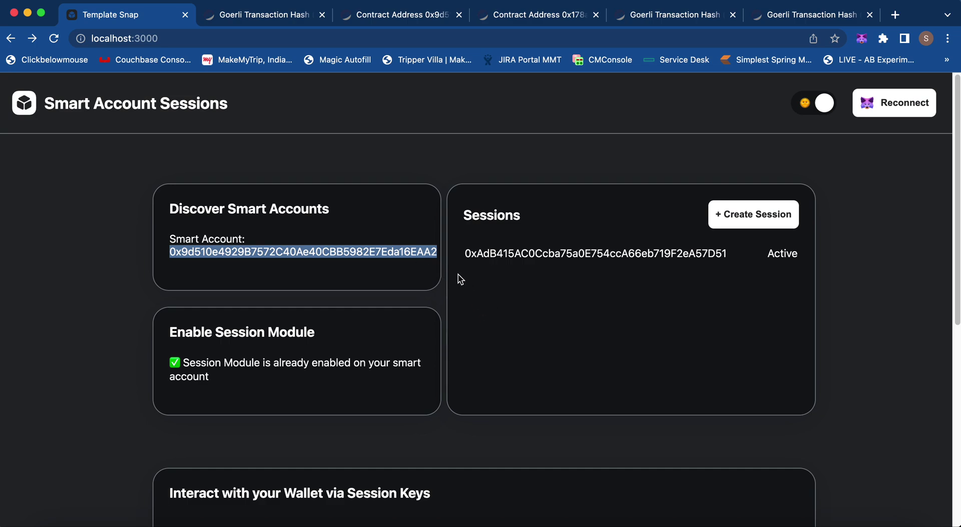
click(447, 281)
scroll(447, 282, down, 1)
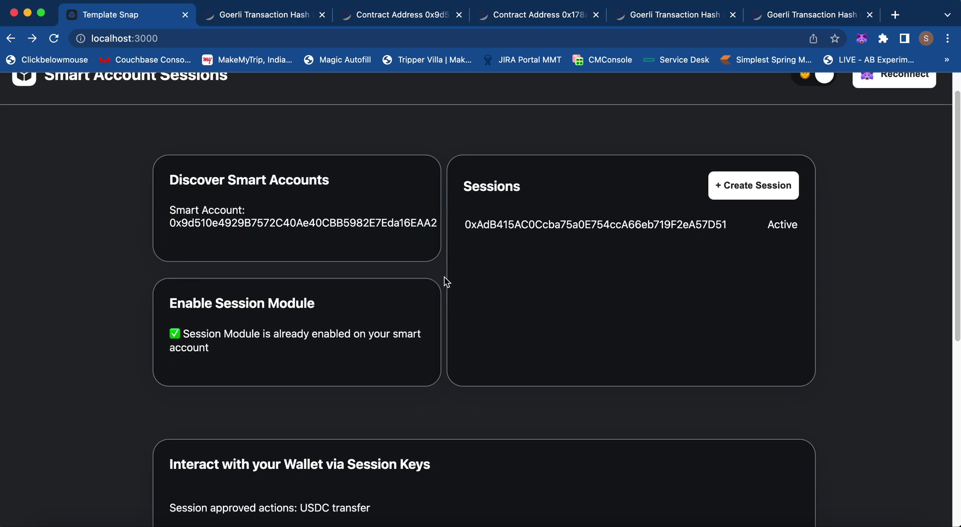
scroll(447, 281, down, 3)
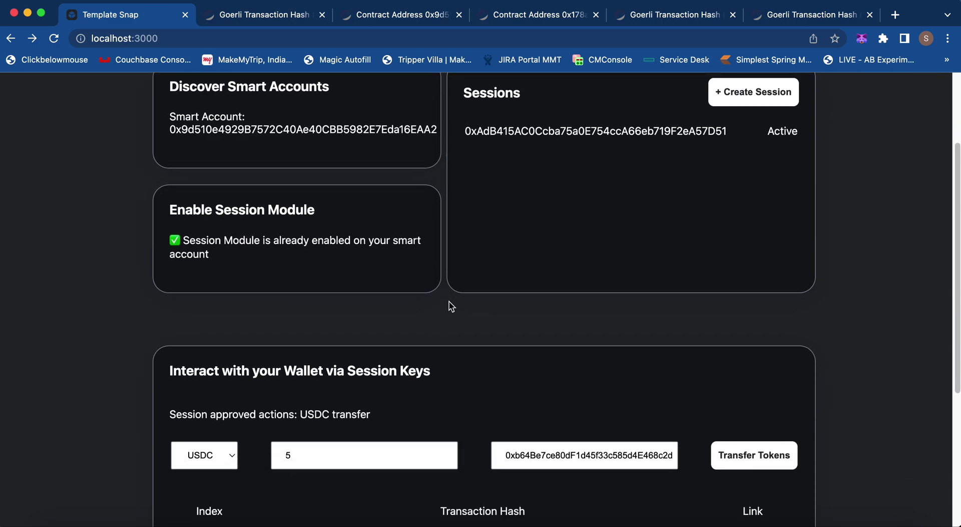
scroll(450, 306, down, 2)
scroll(453, 310, up, 2)
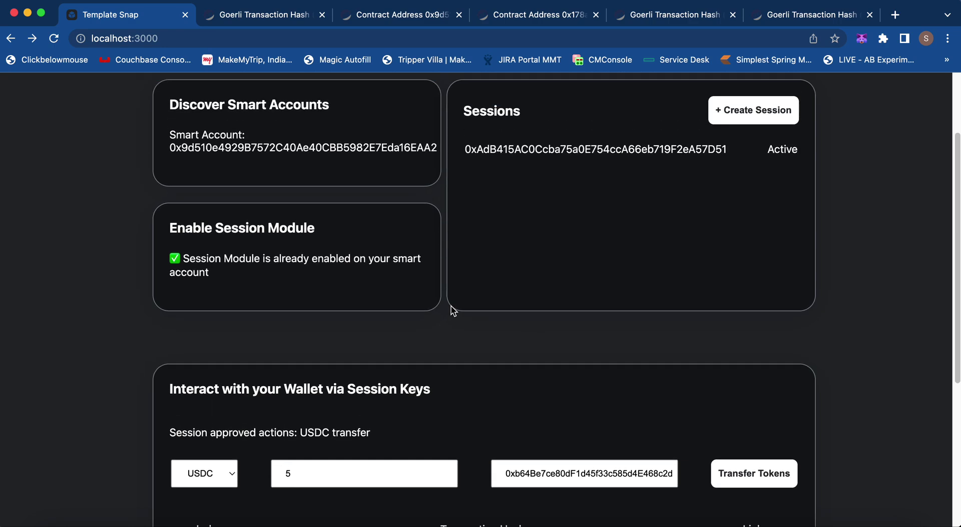